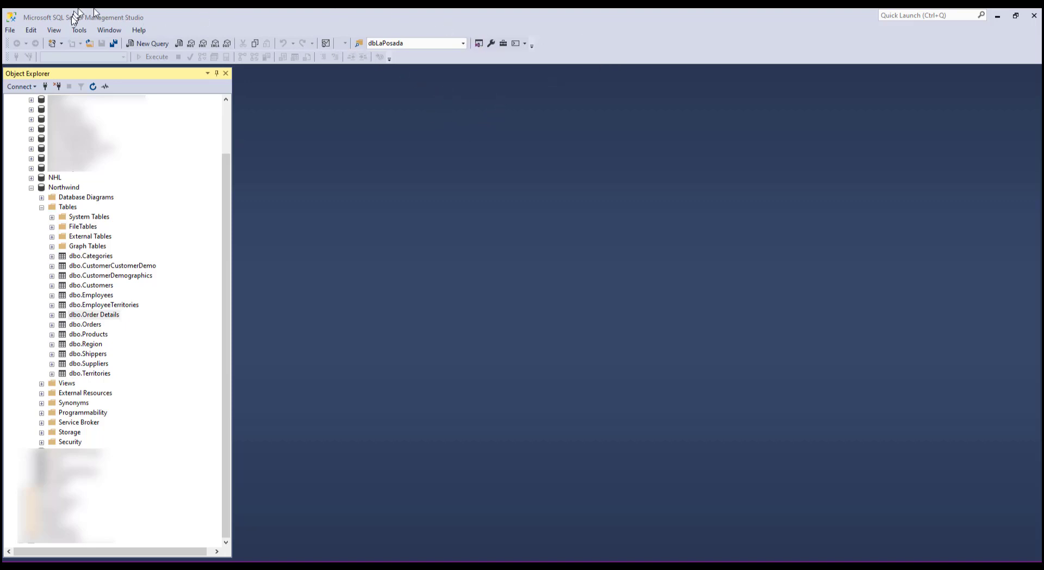
- Collapse and re-expand the Northwind database in Object Explorer to recheck its tables
left_click(31, 187)
left_click(31, 246)
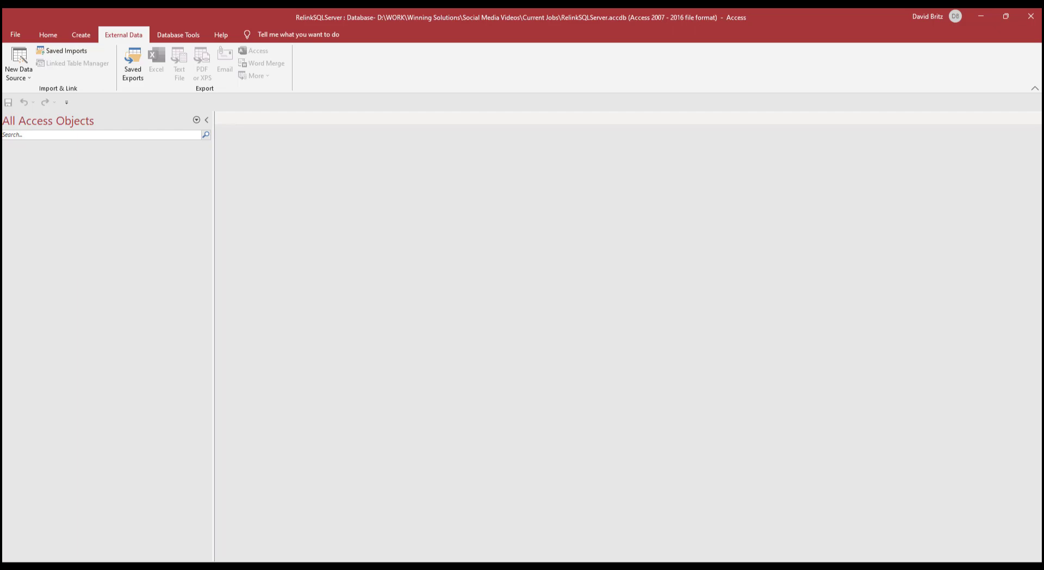
- Browse the External Data New Data Source options, then cancel an attempted Azure database connection
left_click(88, 36)
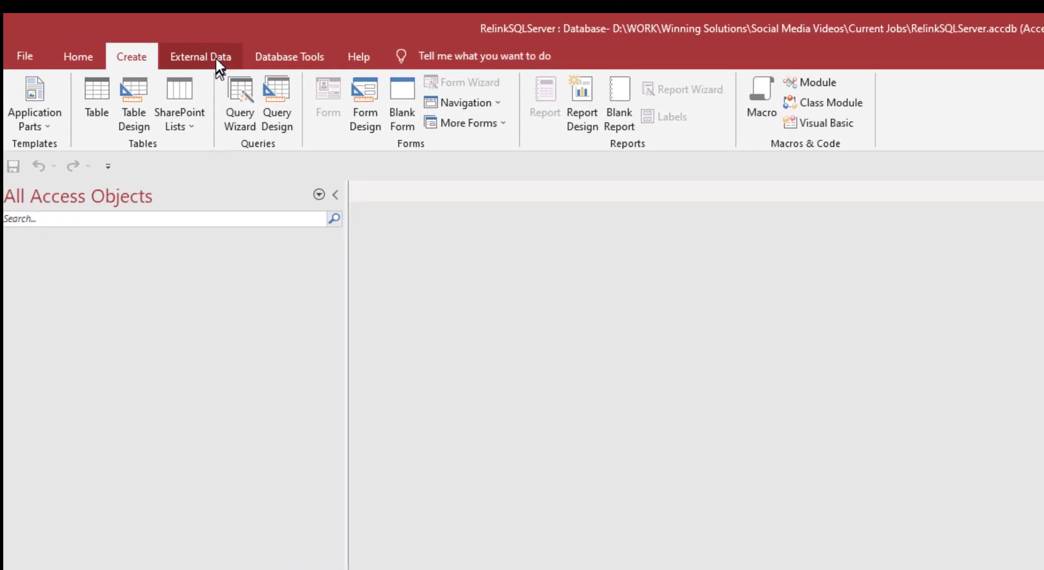
left_click(215, 57)
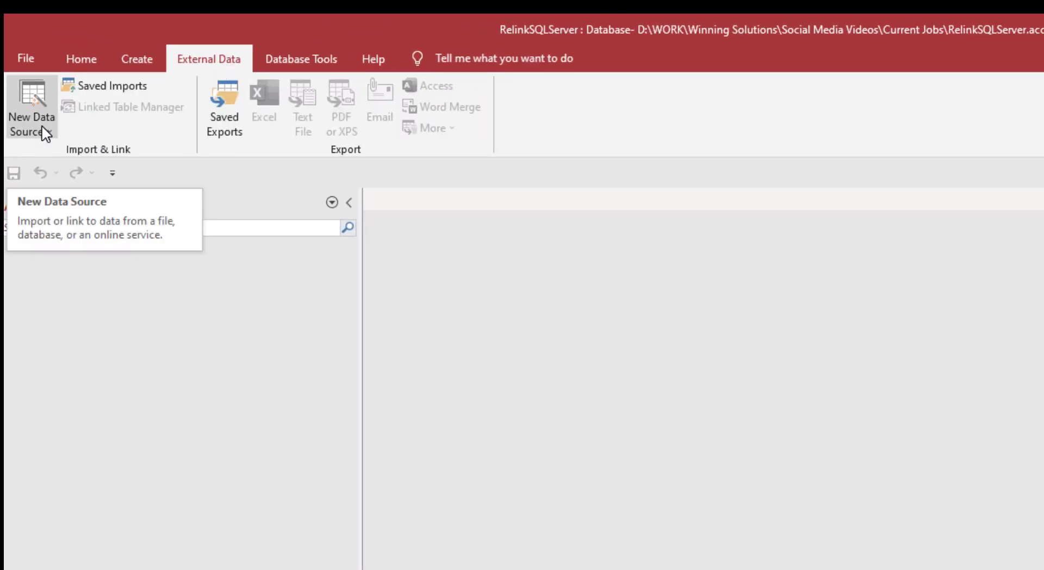
left_click(41, 126)
mouse_move(96, 207)
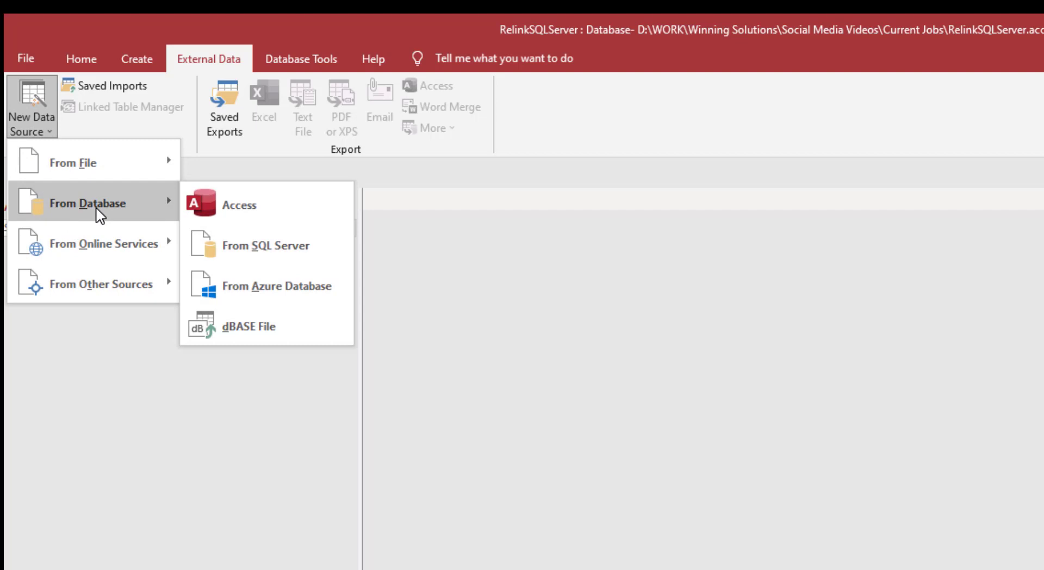
left_click(248, 296)
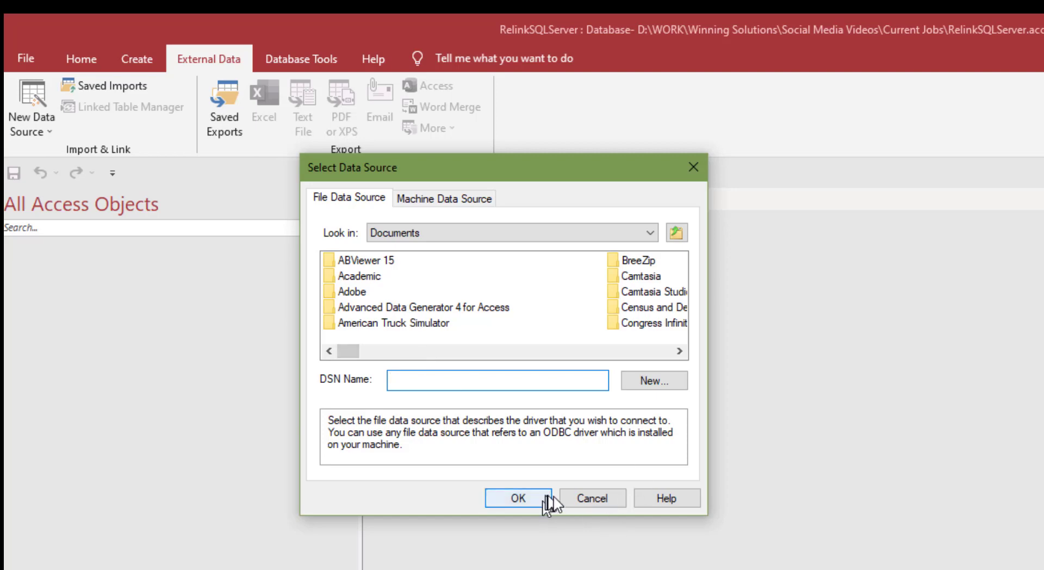
left_click(590, 499)
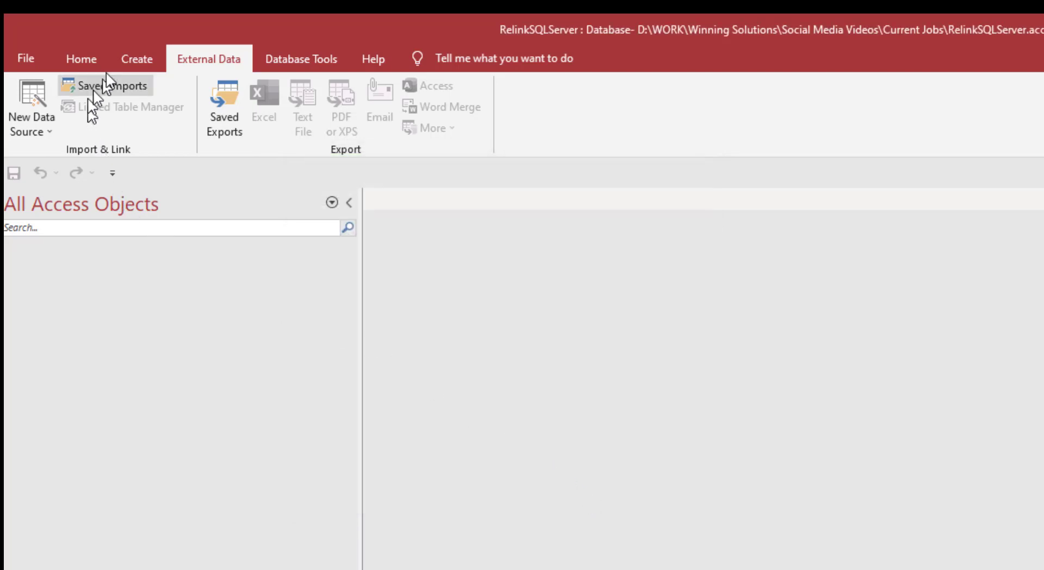
- Reopen New Data Source on the External Data tab and go to the From Database options
left_click(37, 126)
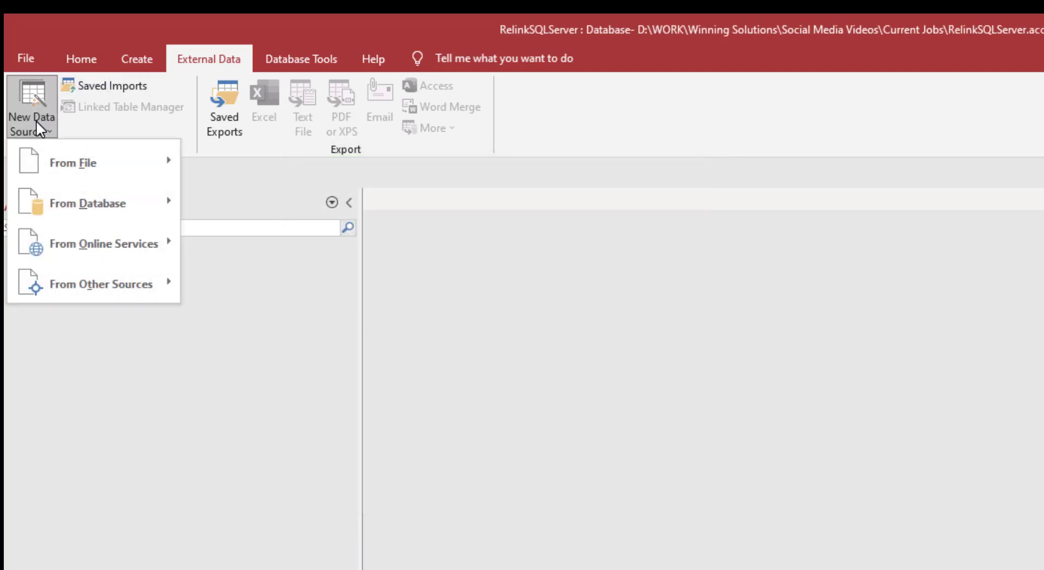
left_click(136, 61)
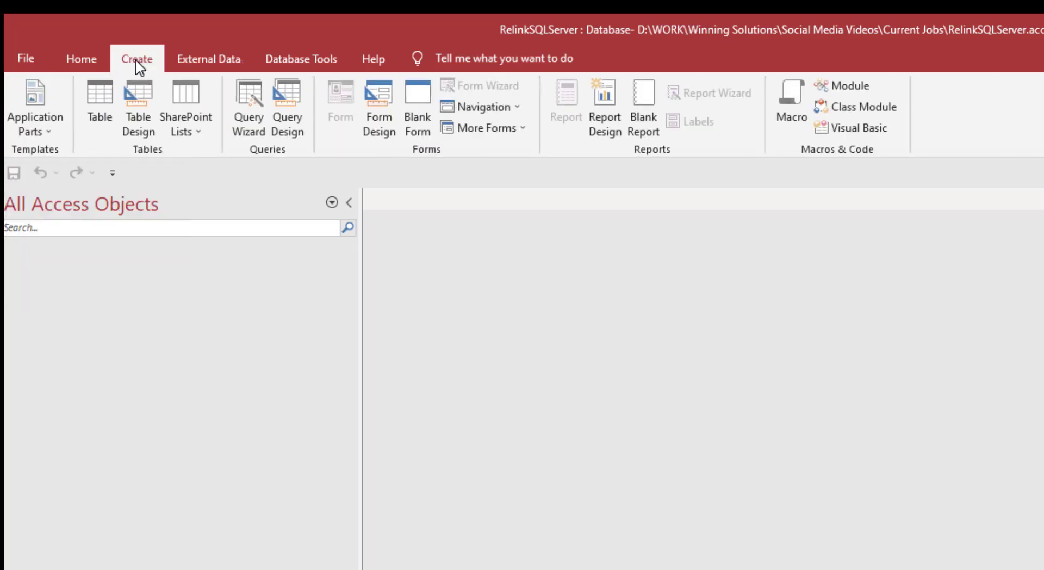
left_click(204, 58)
left_click(43, 131)
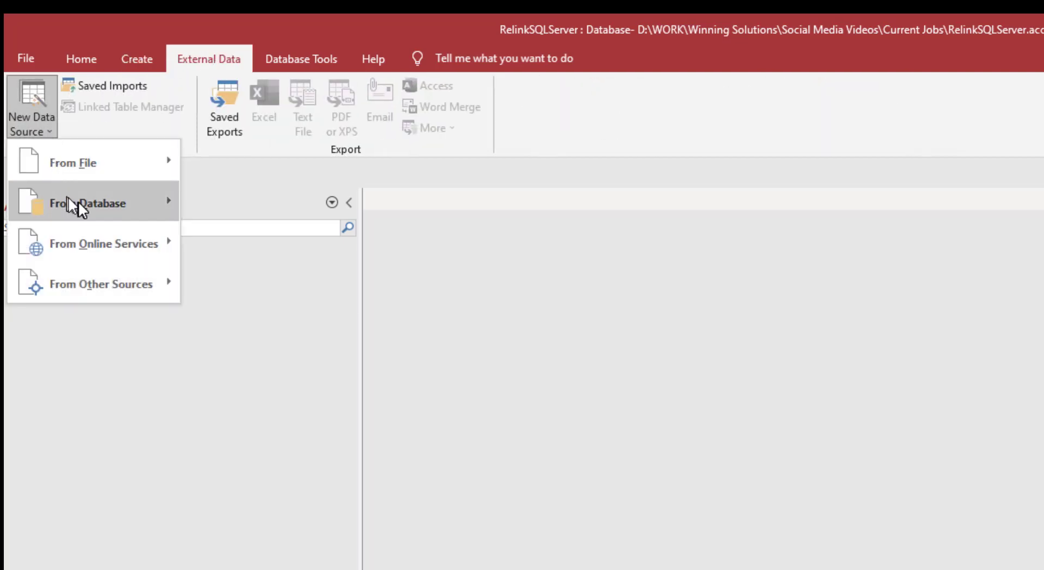
- Choose From SQL Server, link rather than import, and show the Machine Data Source list
left_click(232, 246)
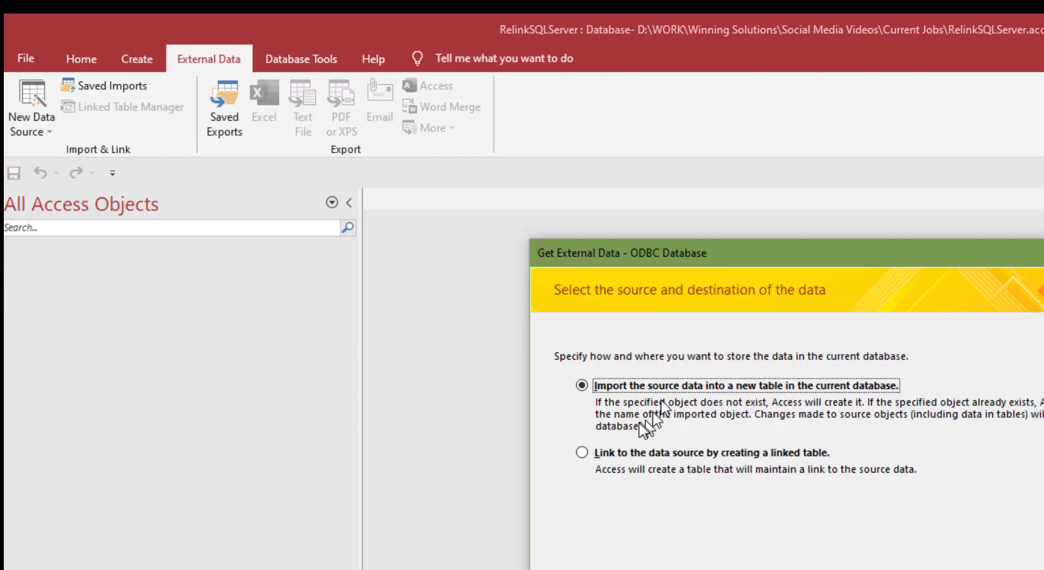
left_click(552, 453)
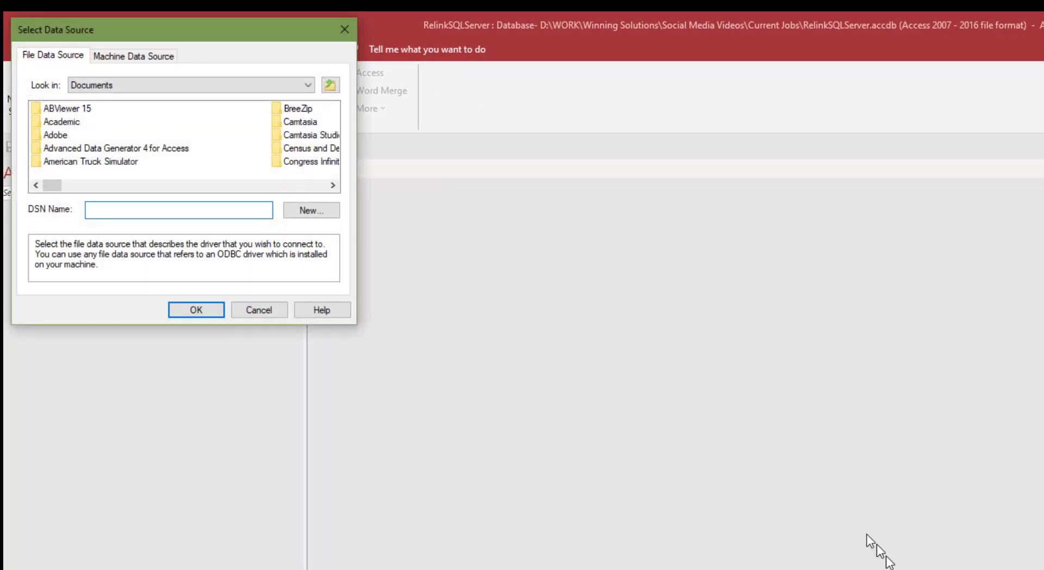
left_click_drag(134, 37, 208, 118)
left_click(215, 136)
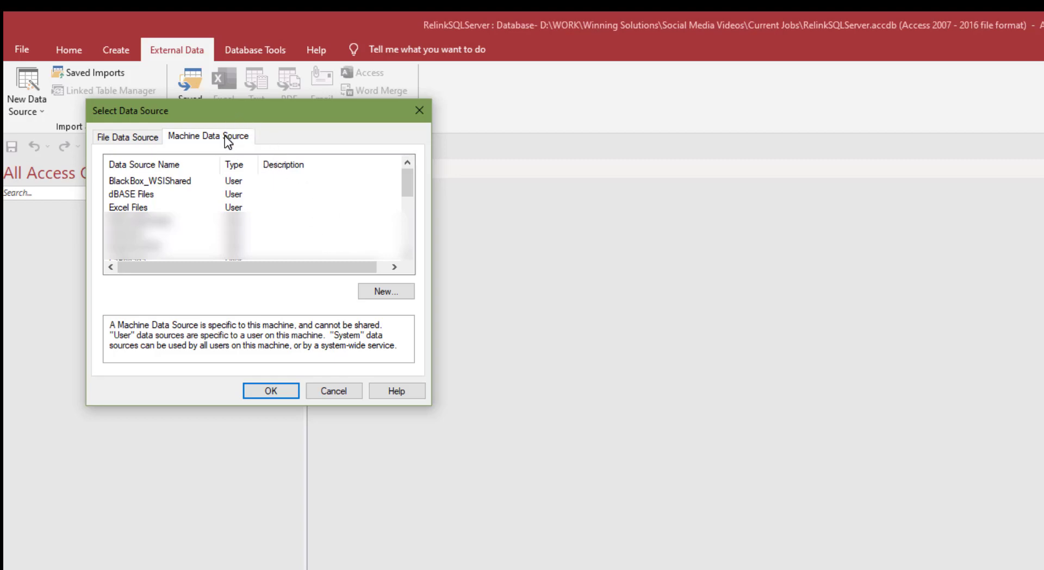
- Dismiss the System DSN warning and begin a new machine data source with New...
left_click(661, 373)
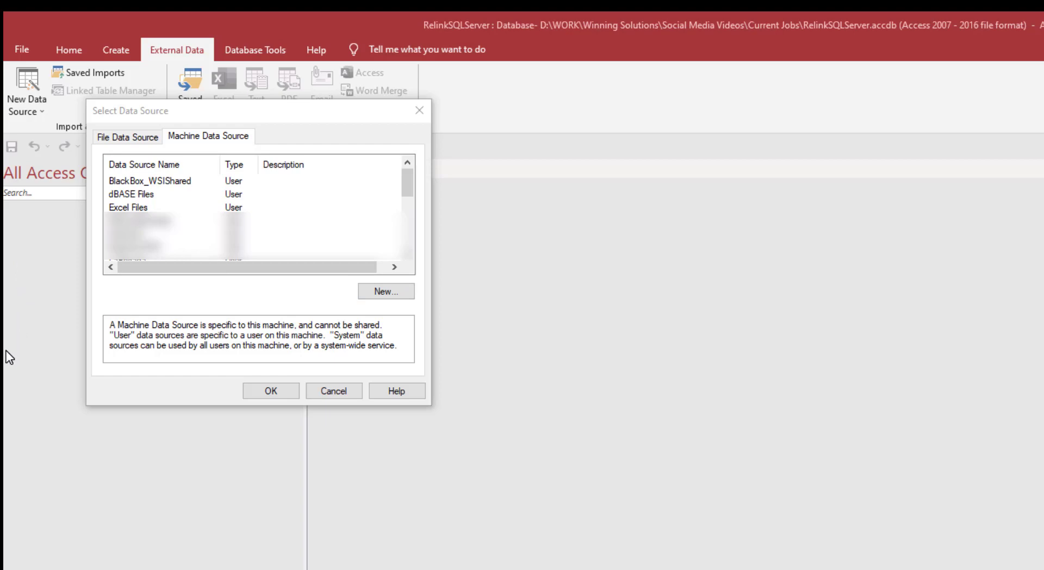
left_click(46, 299)
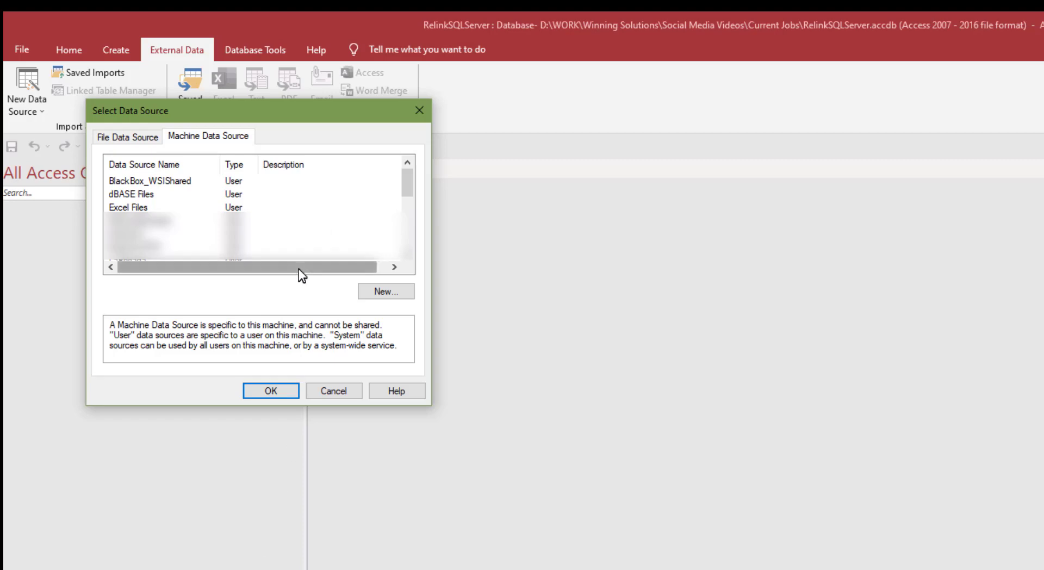
left_click(819, 277)
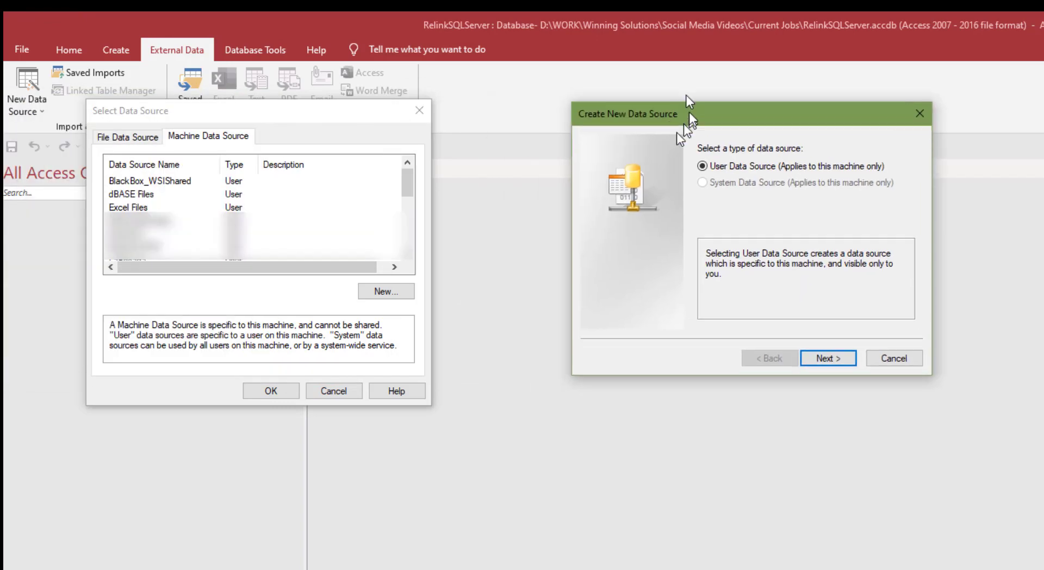
- Keep User Data Source, pick ODBC Driver 17 for SQL Server, and advance to the summary
left_click_drag(654, 76, 555, 110)
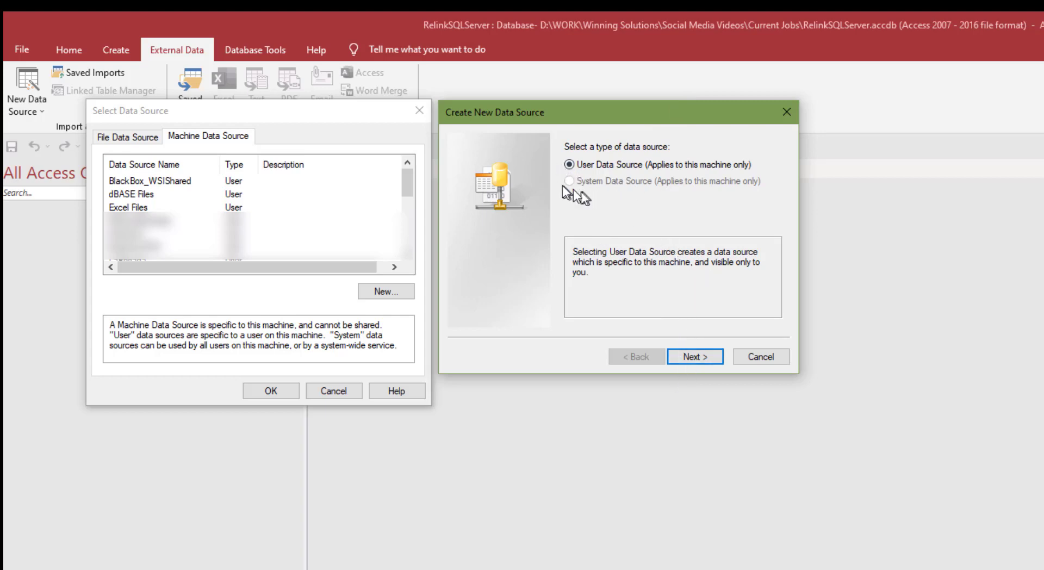
left_click(712, 354)
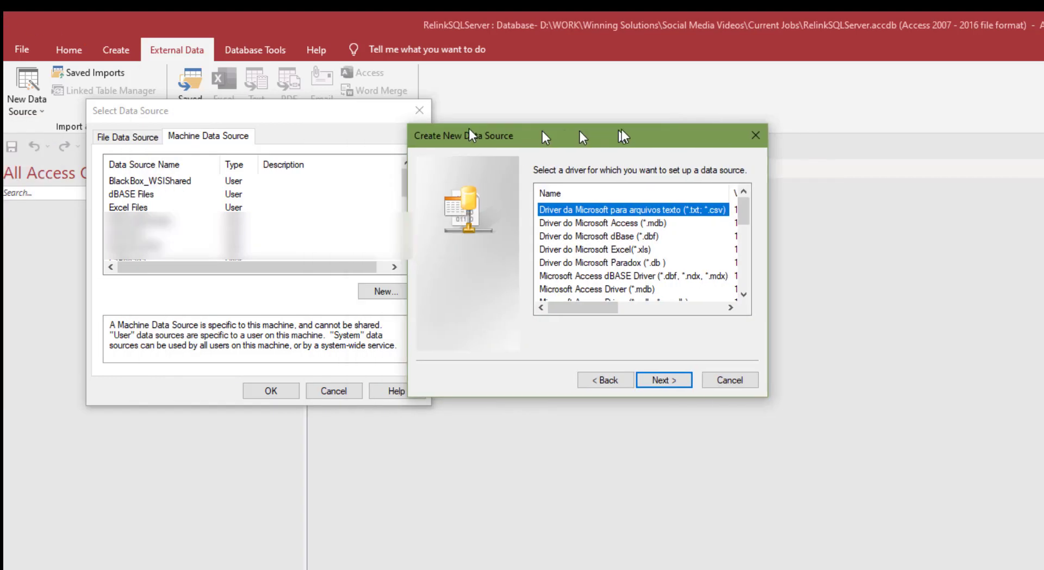
left_click_drag(620, 131, 650, 108)
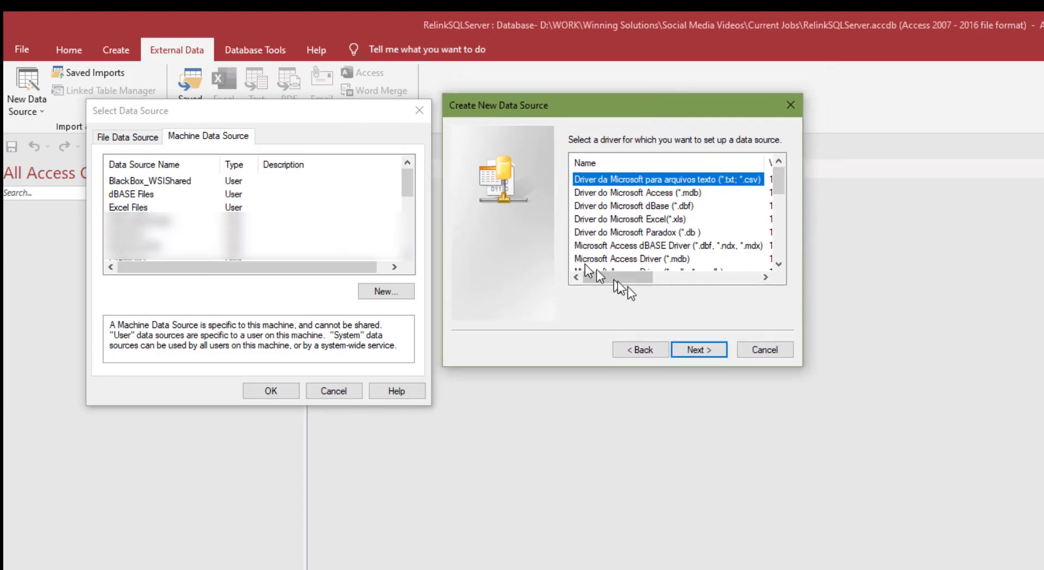
left_click_drag(634, 279, 576, 278)
scroll(723, 232, "down", 5)
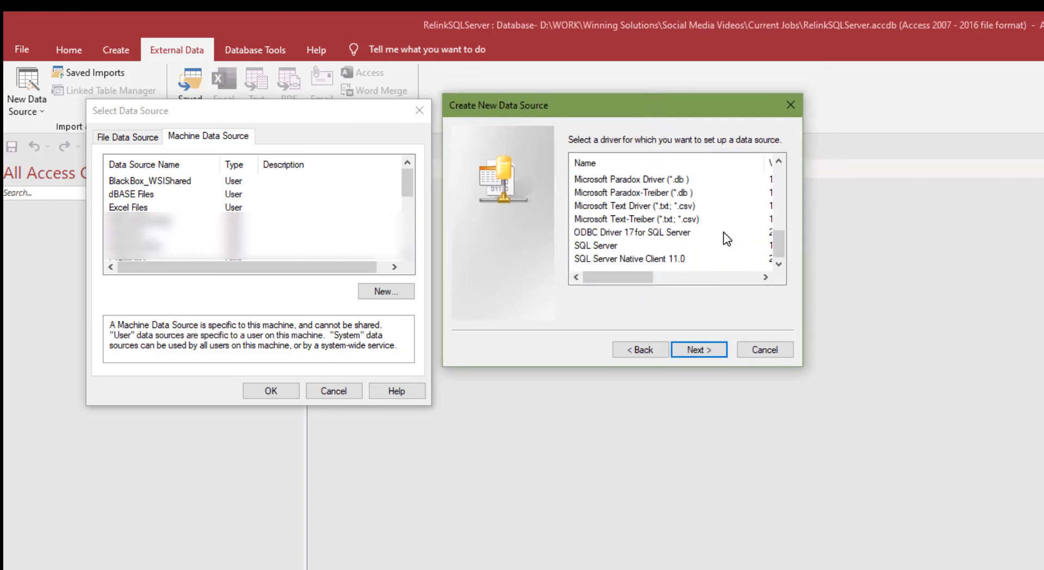
left_click(602, 235)
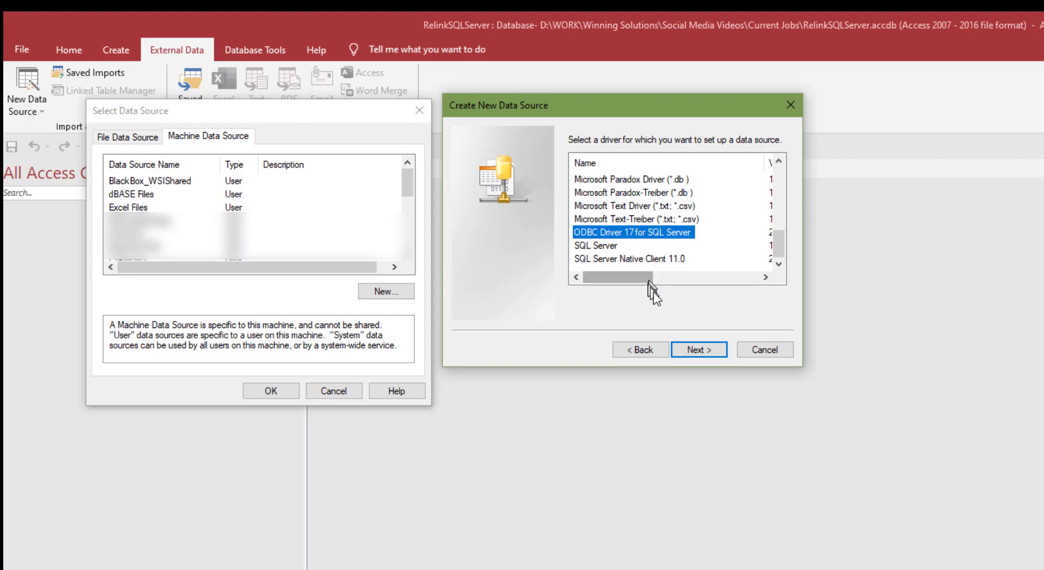
left_click(705, 350)
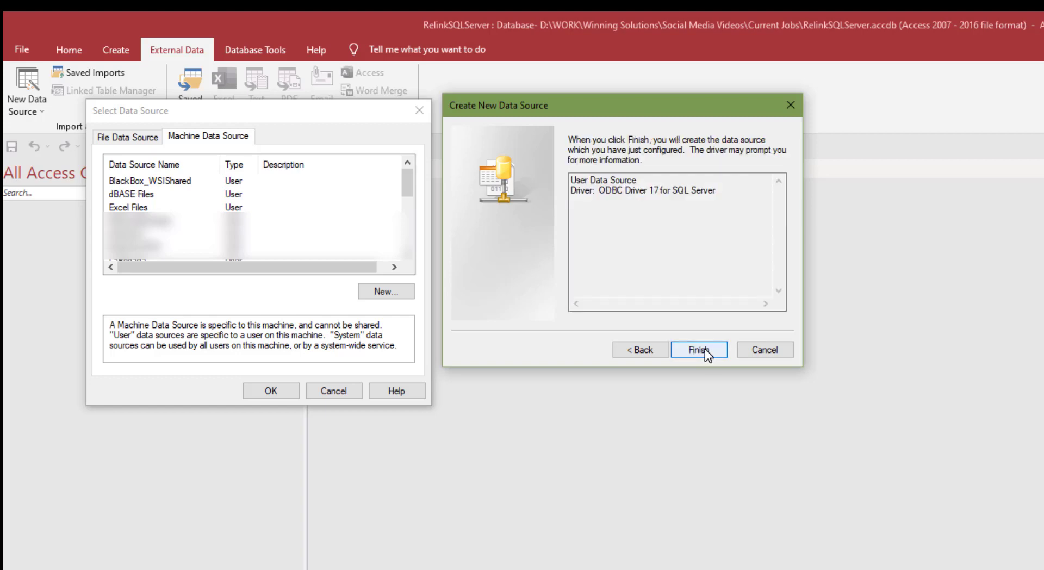
- Enter server .\SQLEXPRESS and data source name TestDSN, then continue to authentication
left_click(701, 350)
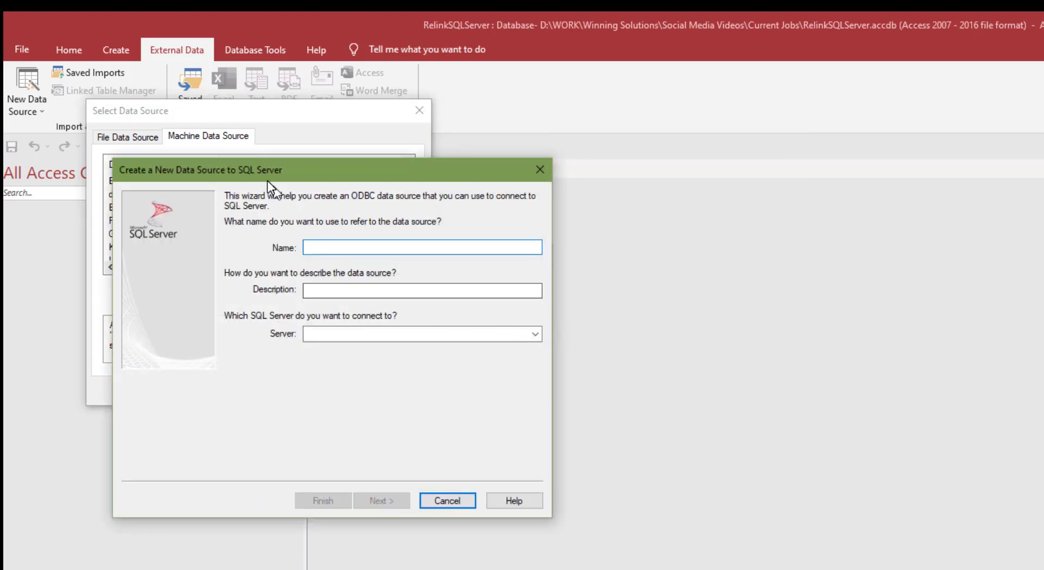
left_click_drag(272, 177, 355, 191)
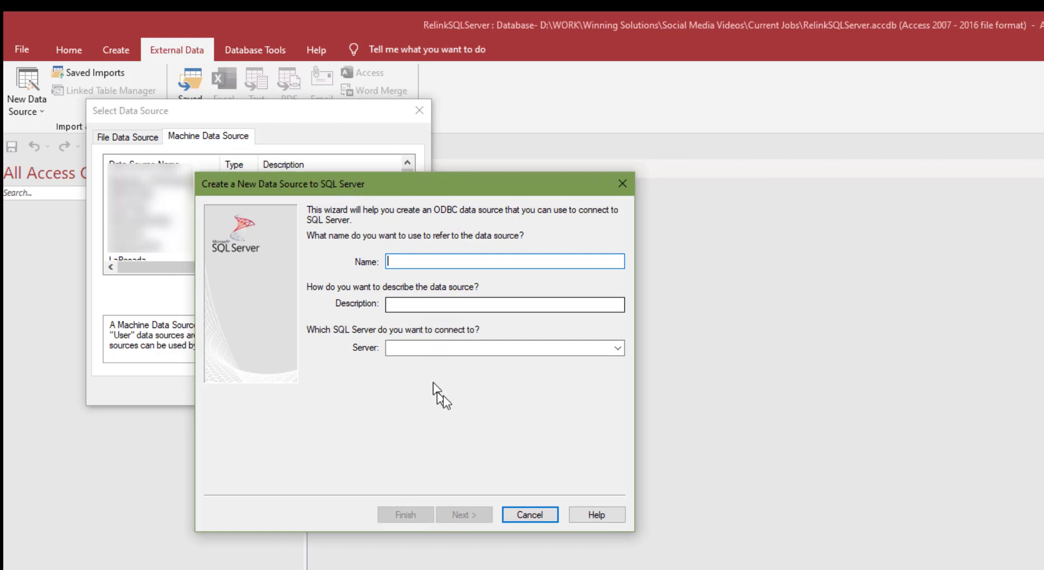
left_click(439, 346)
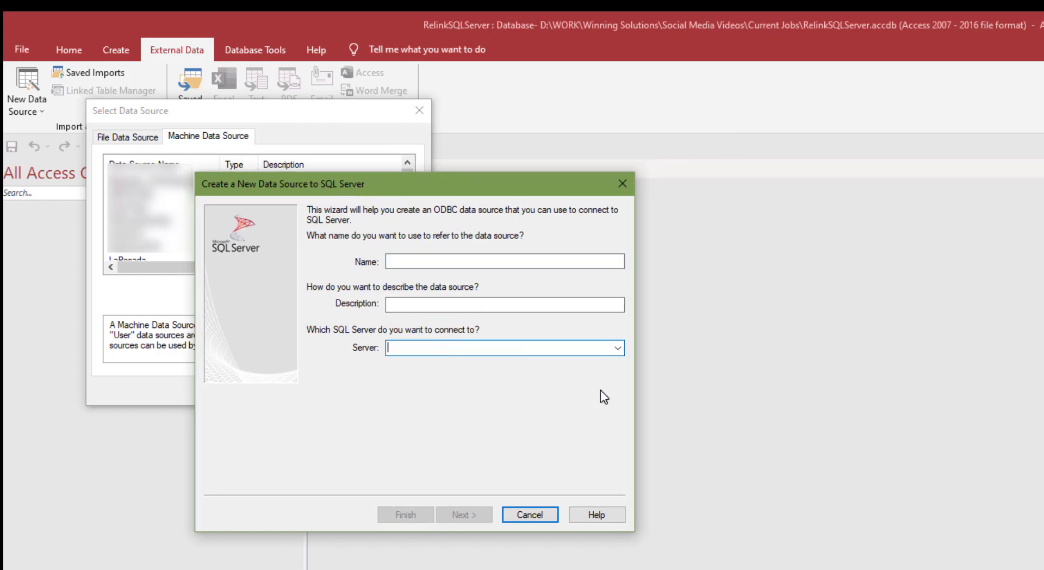
type(".\\SQLEXPRESS")
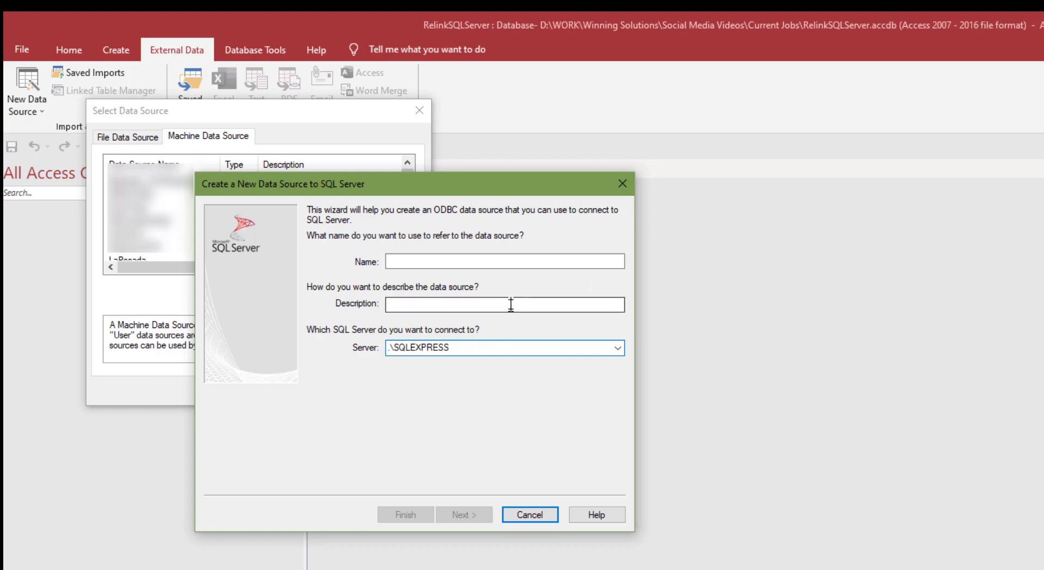
left_click(502, 258)
type("TestDSN")
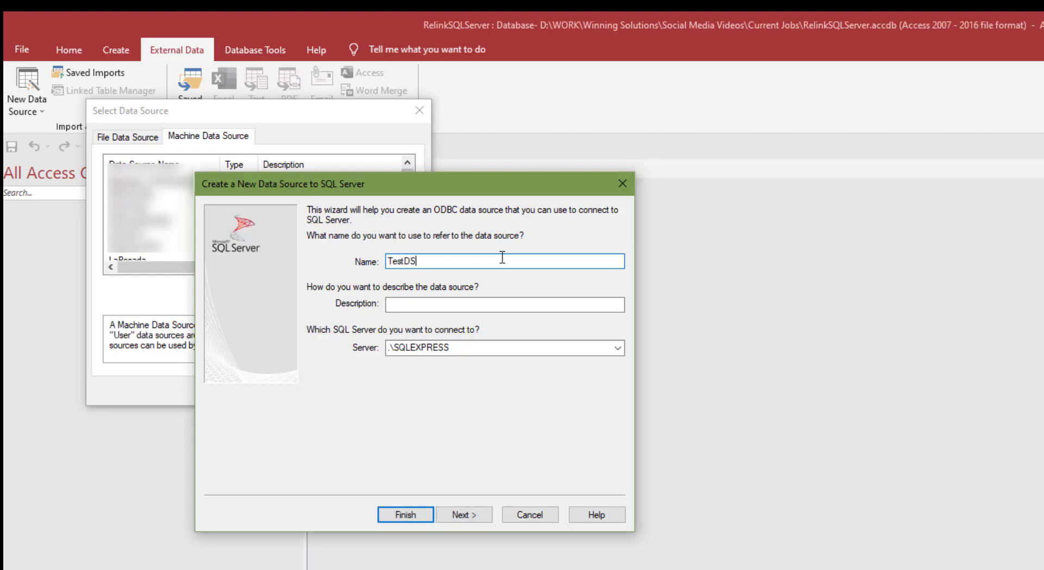
left_click(466, 515)
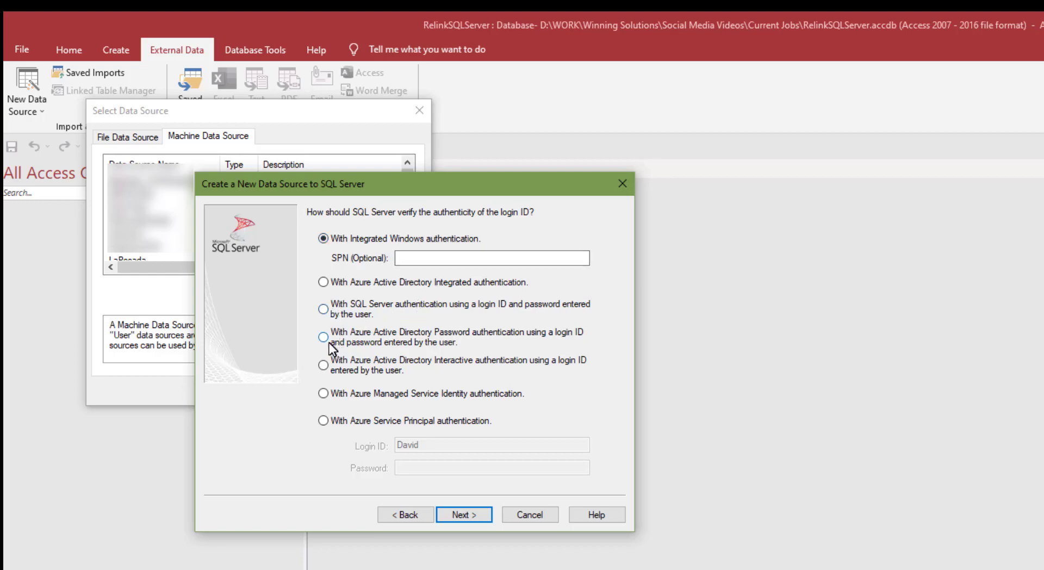
- Keep Windows authentication after briefly trying SQL Server login, and continue
left_click(323, 308)
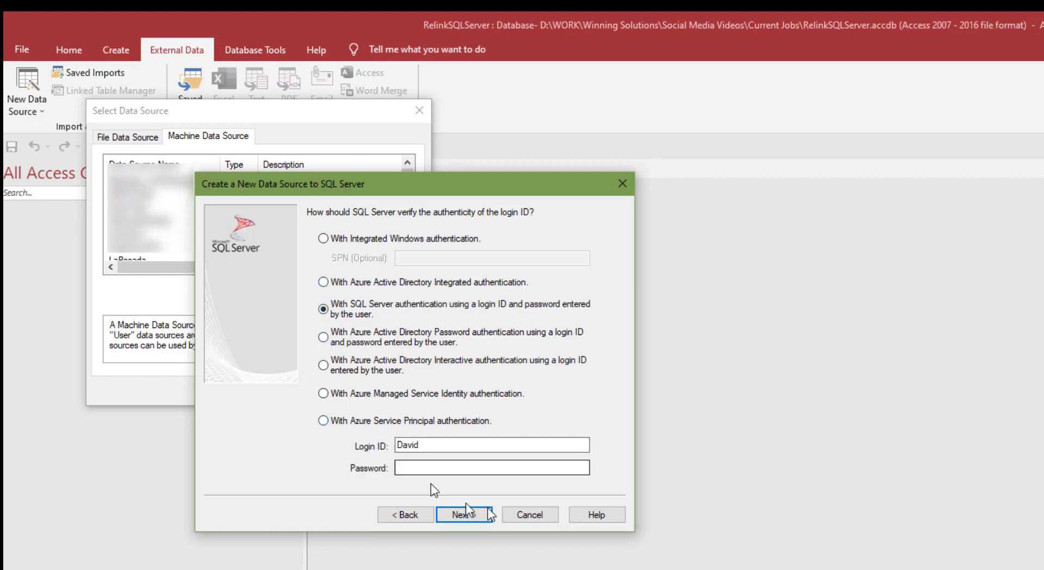
left_click(449, 466)
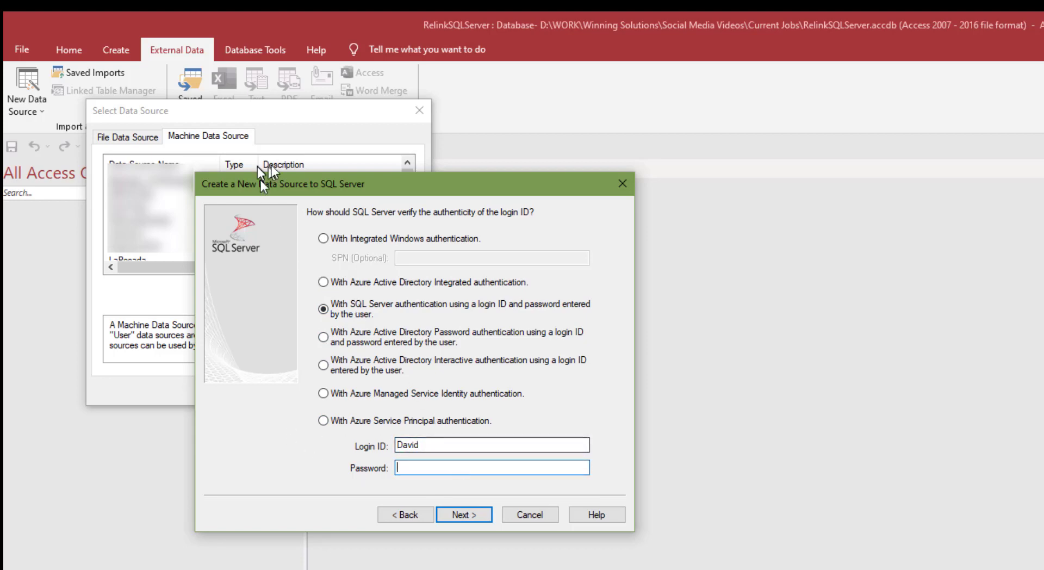
left_click(322, 239)
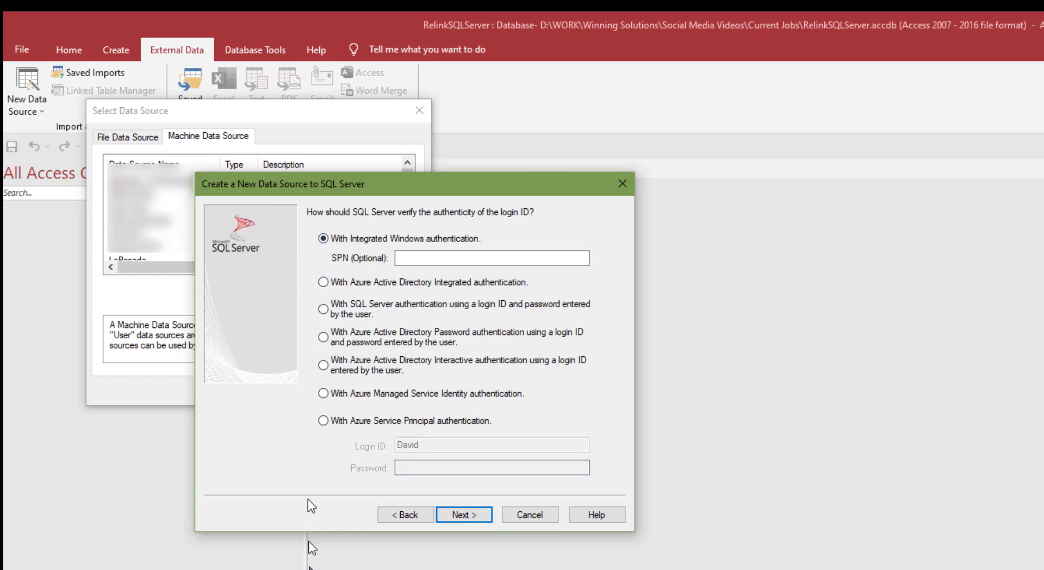
left_click(462, 515)
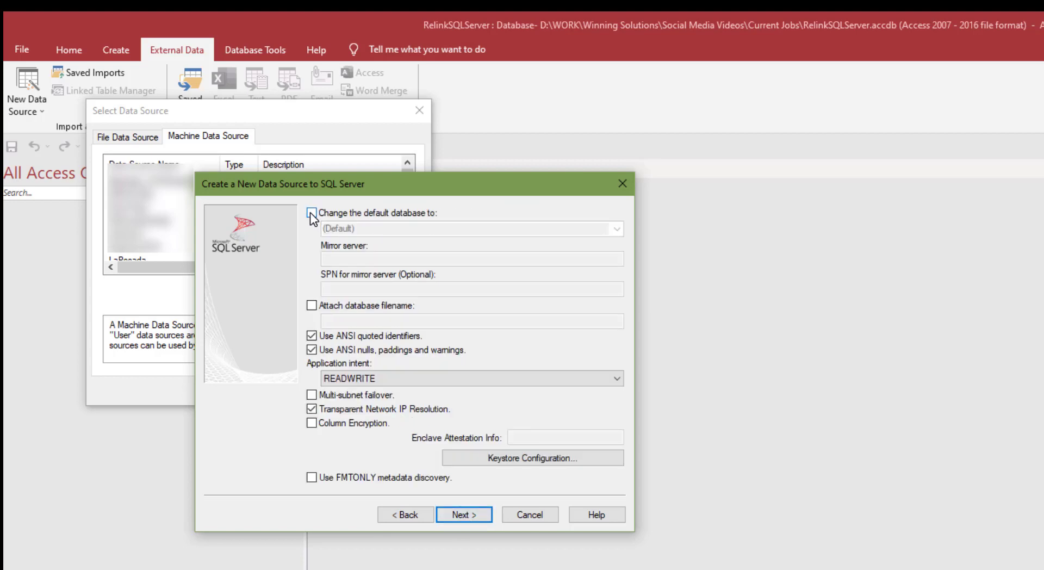
- Change the default database to Northwind and move to the final settings page
left_click(311, 213)
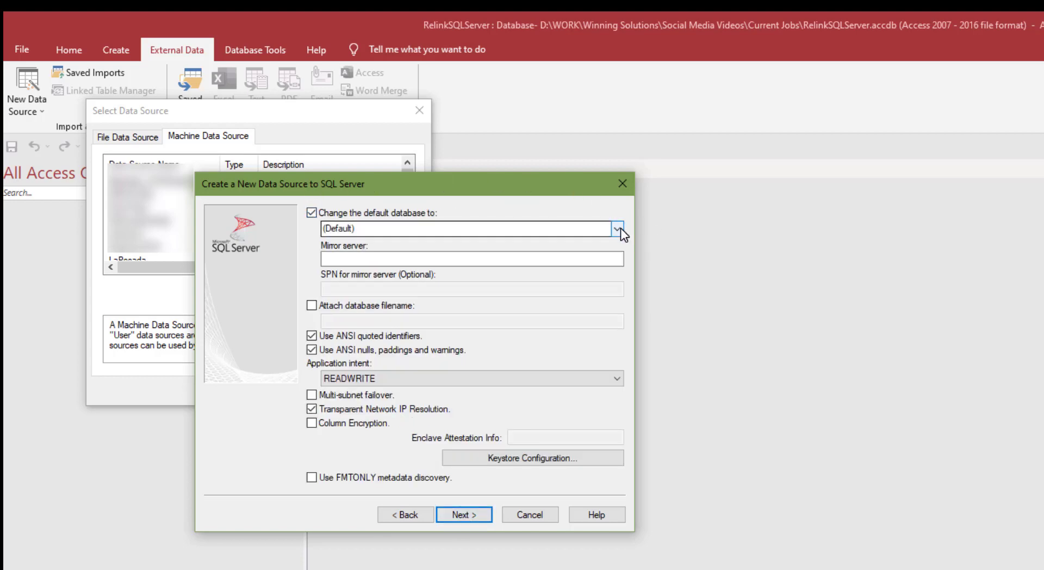
left_click(621, 227)
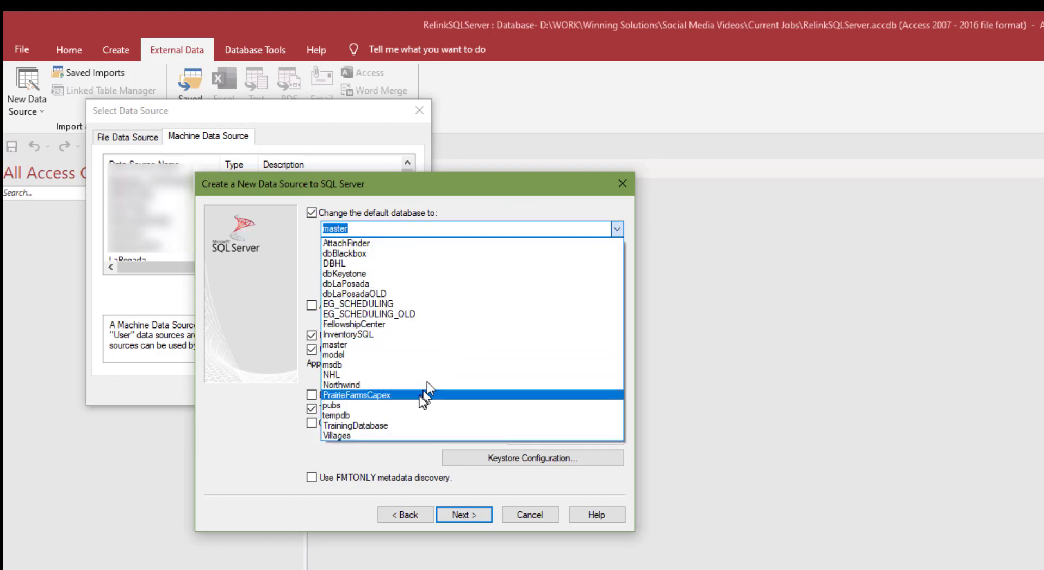
left_click(370, 385)
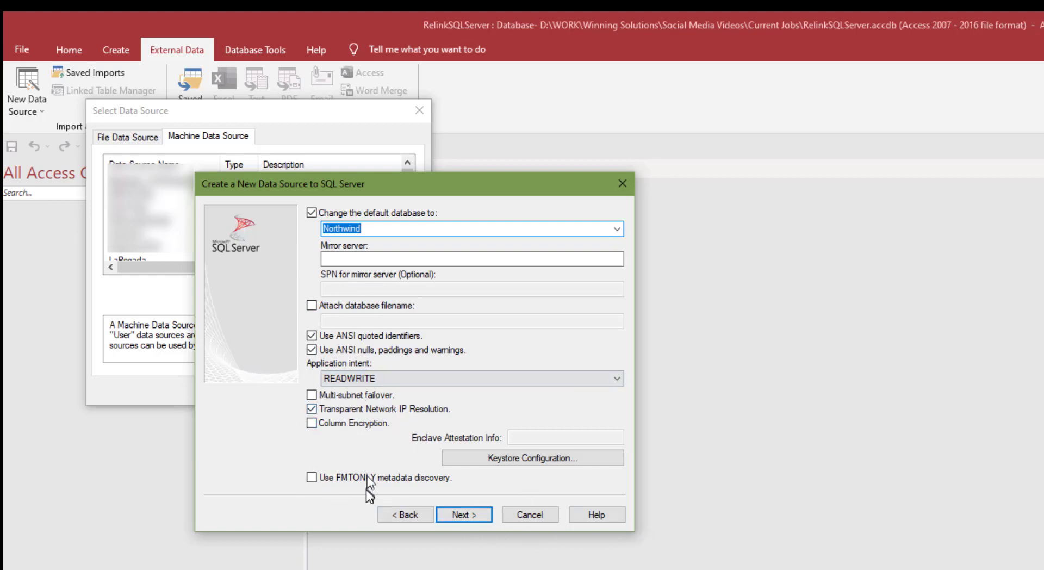
left_click(459, 514)
- Finish TestDSN, run a successful connection test, and accept the setup summary
left_click(457, 514)
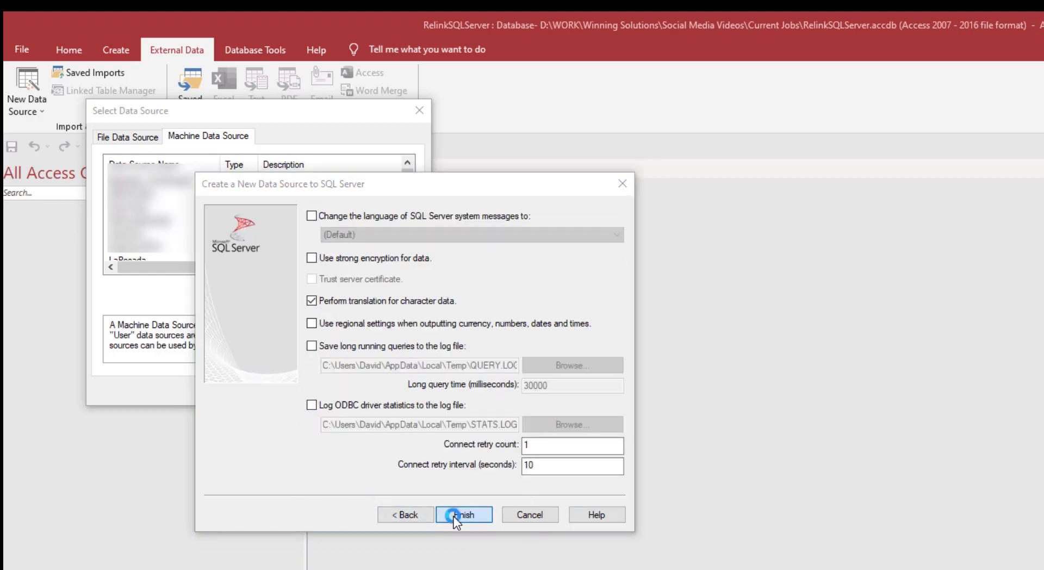
left_click_drag(678, 150, 794, 222)
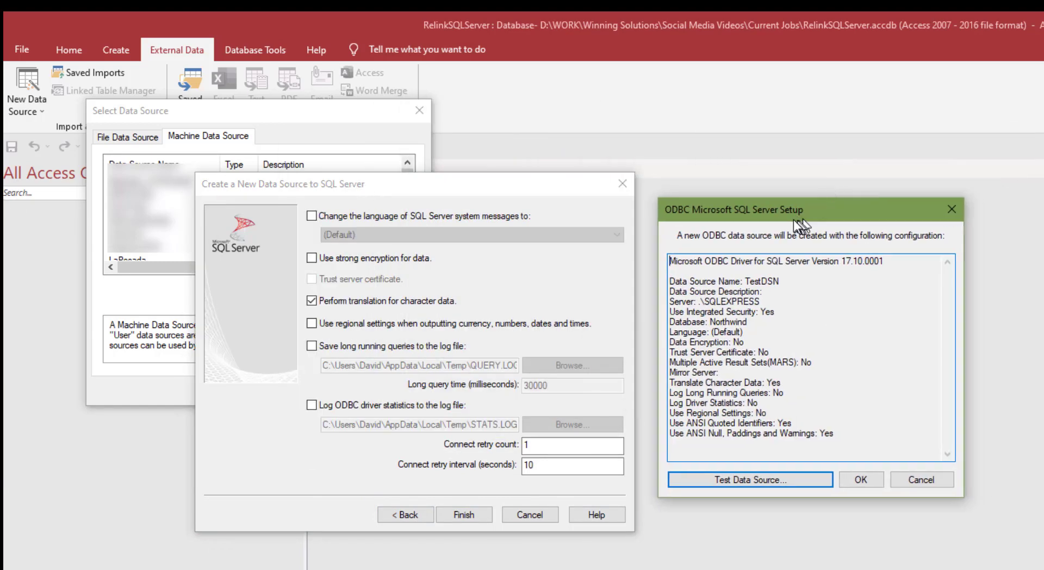
left_click(701, 480)
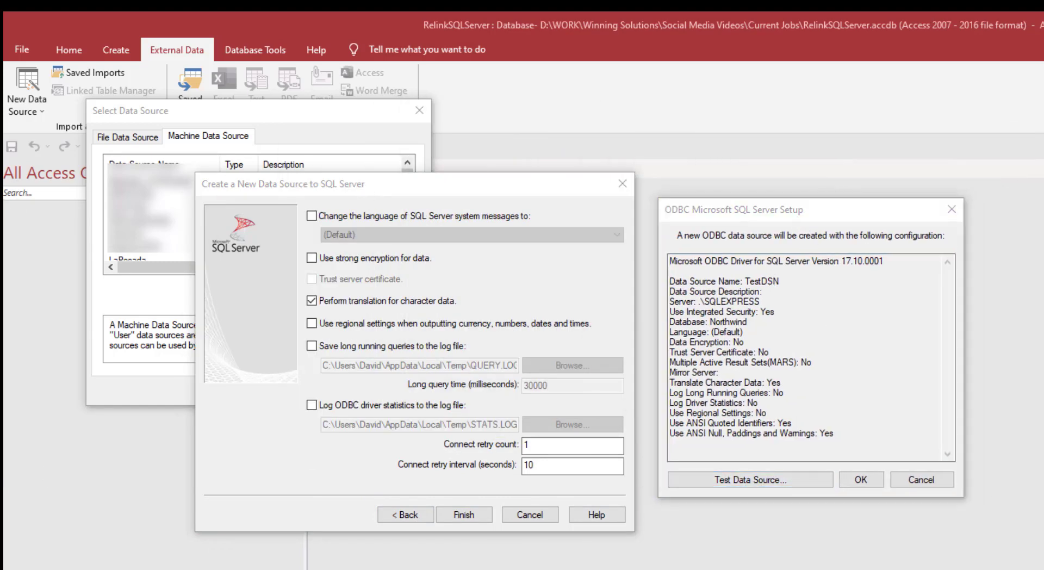
left_click_drag(916, 225, 917, 206)
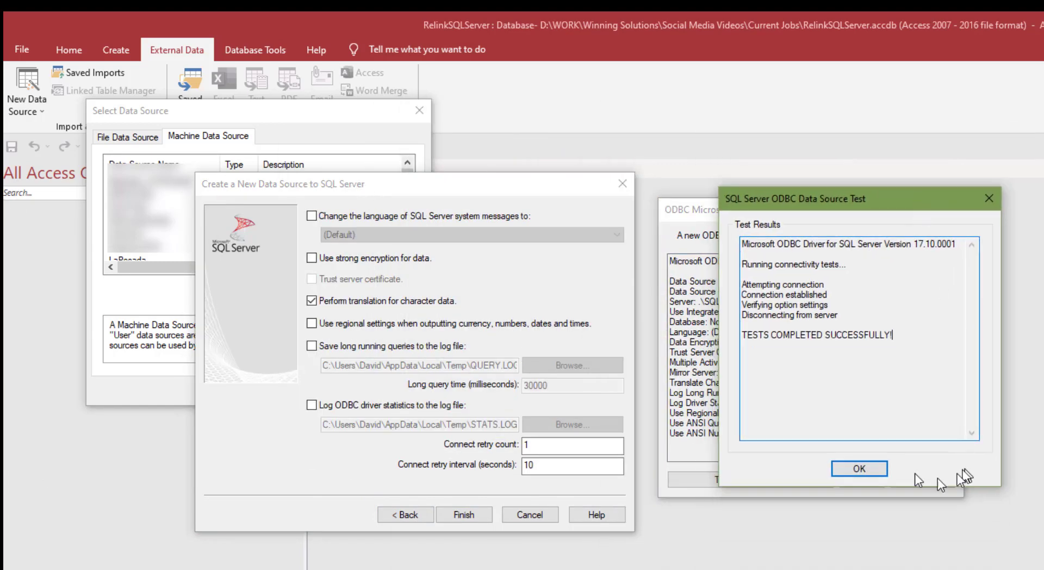
left_click(855, 468)
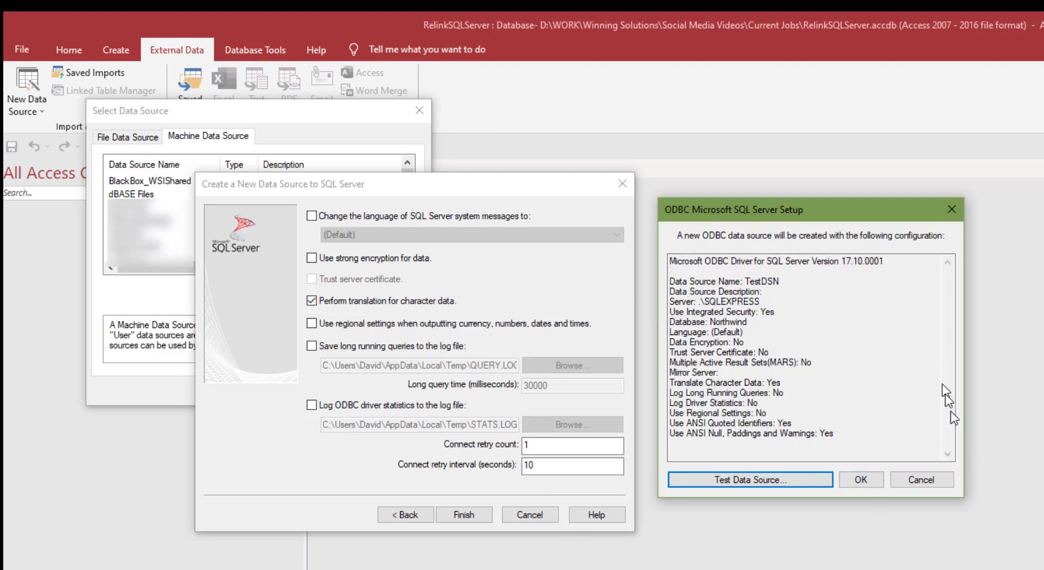
left_click(861, 480)
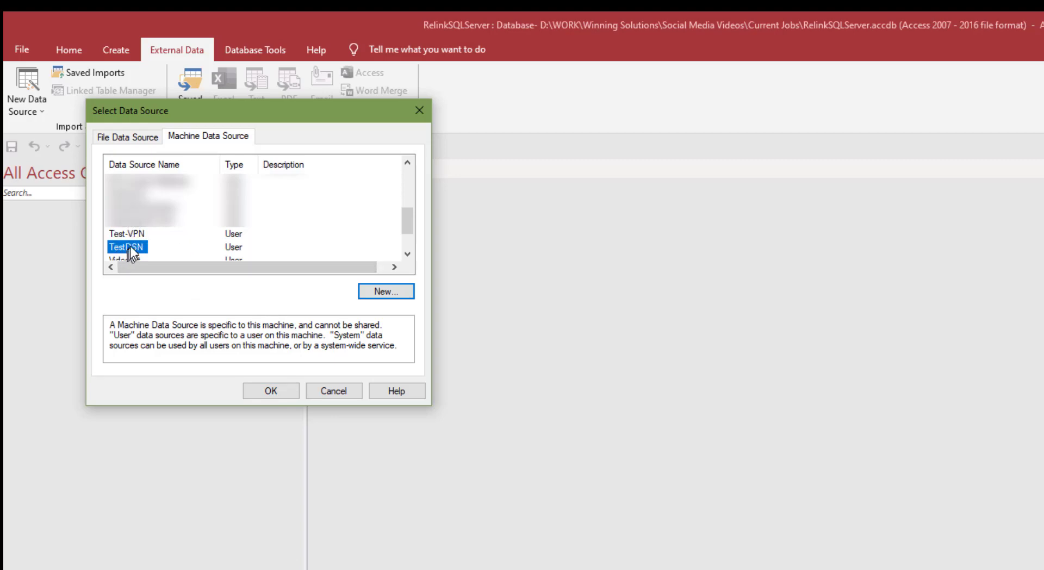
- Connect through TestDSN to list Northwind's tables in Link Tables
left_click(266, 387)
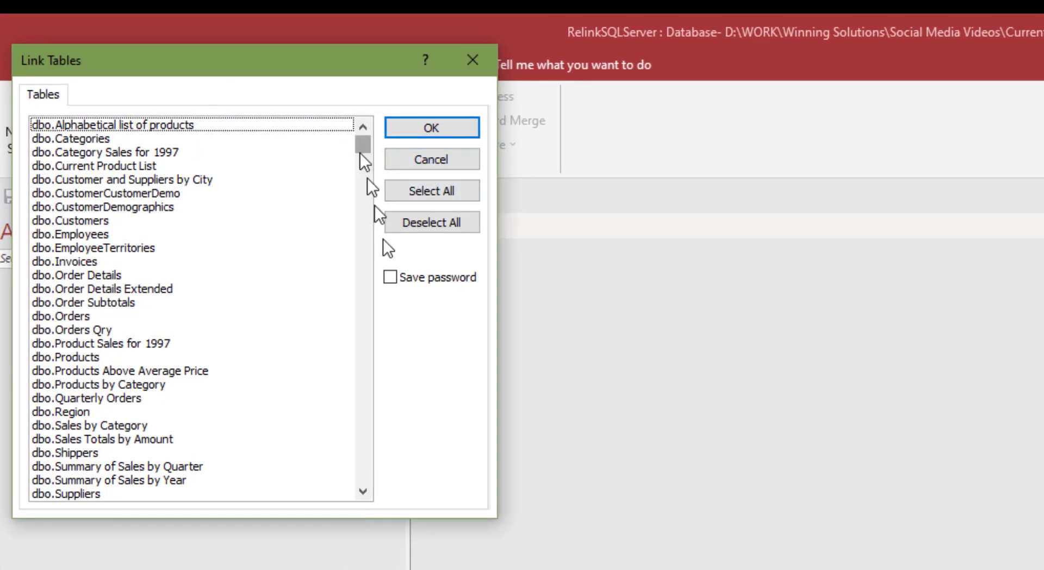
- Try selecting dbo.Categories, dbo.Customers and dbo.Employees, then clear that selection
mouse_move(364, 144)
left_mouse_down()
mouse_move(367, 179)
mouse_move(365, 139)
left_mouse_up()
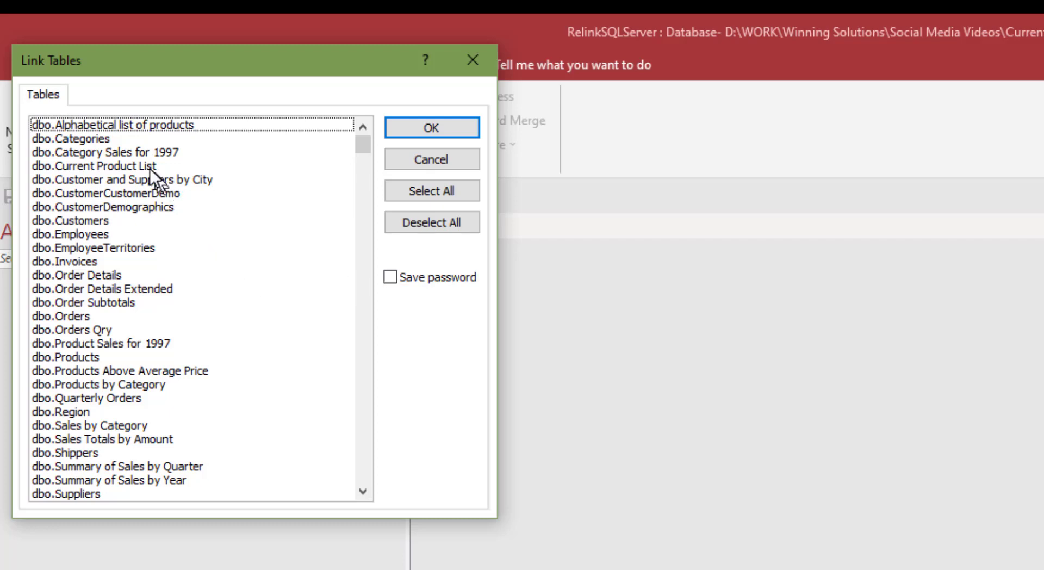
left_click(157, 138)
left_click(140, 220)
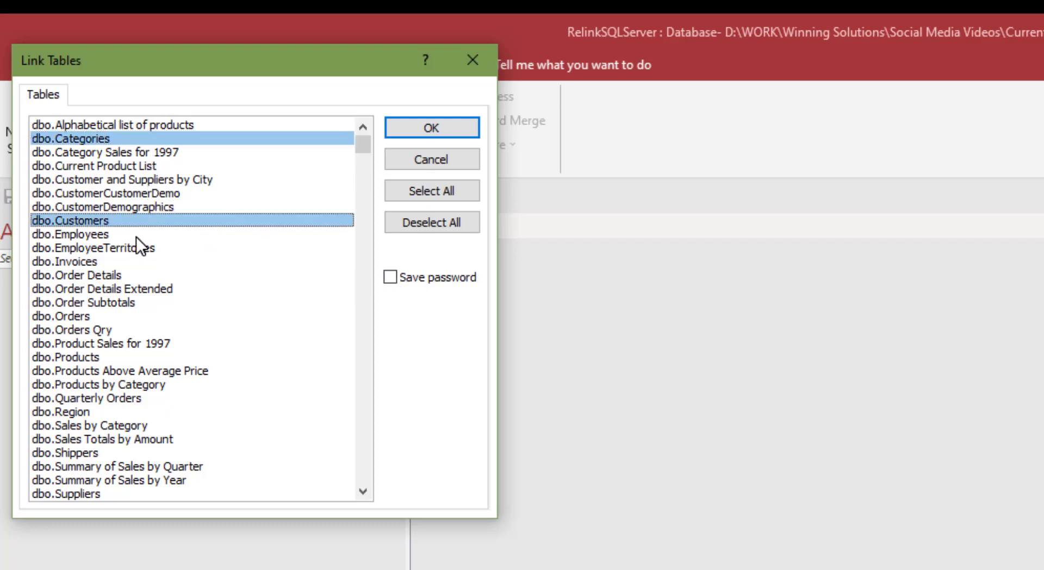
left_click(136, 235)
left_click(137, 224)
left_click(136, 233)
left_click(159, 138)
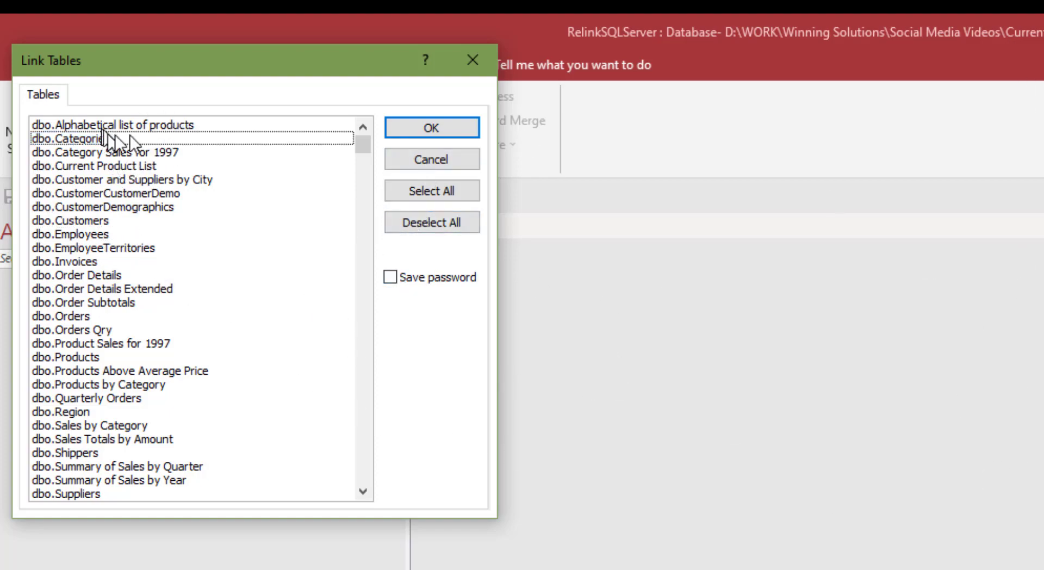
scroll(165, 399, "down", 1)
scroll(164, 399, "up", 1)
scroll(166, 408, "down", 5)
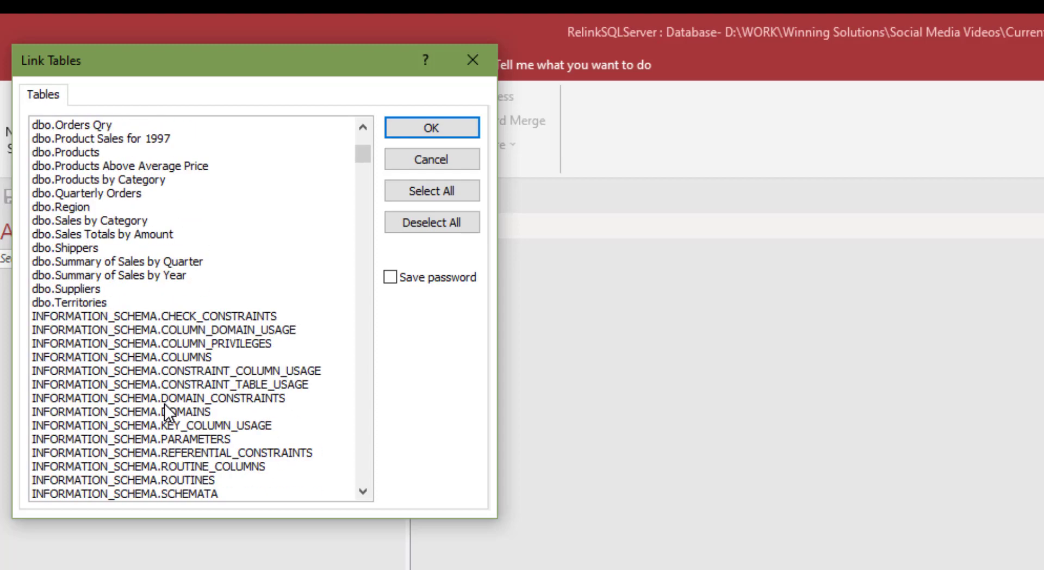
scroll(158, 291, "up", 5)
- Select dbo.Alphabetical list of products through dbo.Order Details Extended
left_click(115, 125)
scroll(130, 229, "down", 4)
left_click(95, 341)
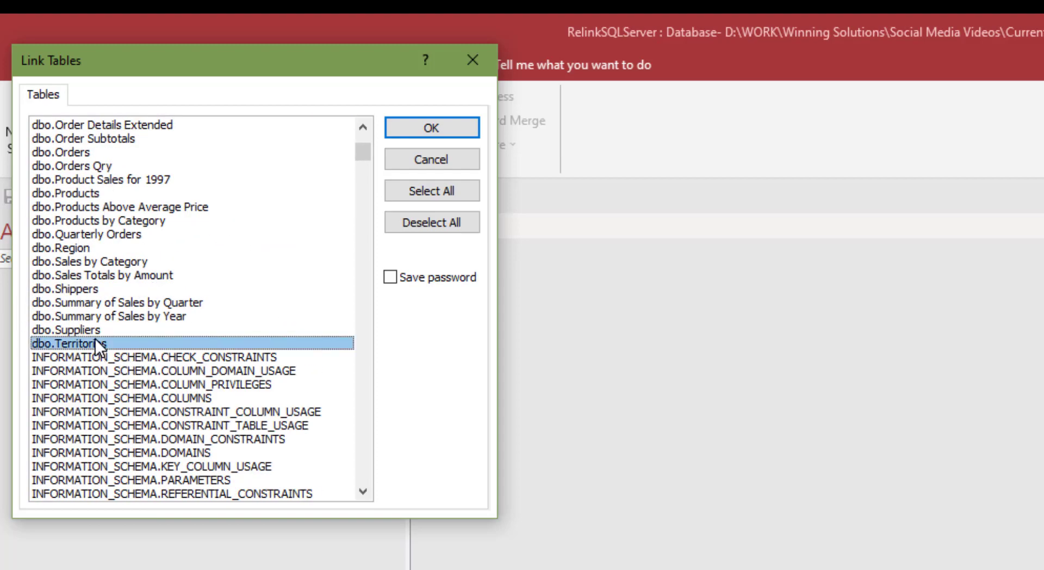
scroll(228, 234, "up", 4)
scroll(300, 380, "down", 9)
scroll(296, 379, "down", 20)
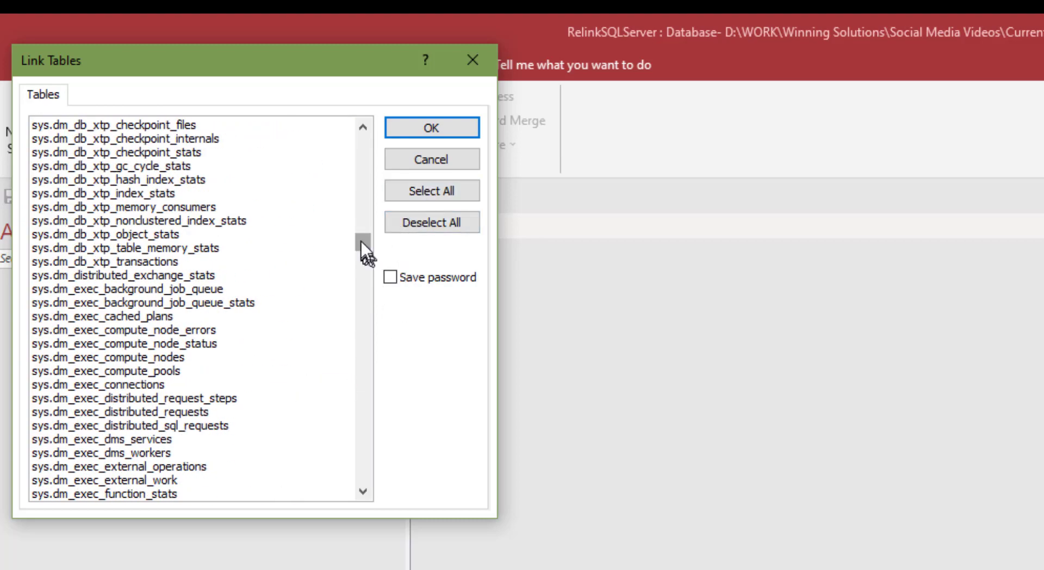
left_click_drag(361, 240, 382, 102)
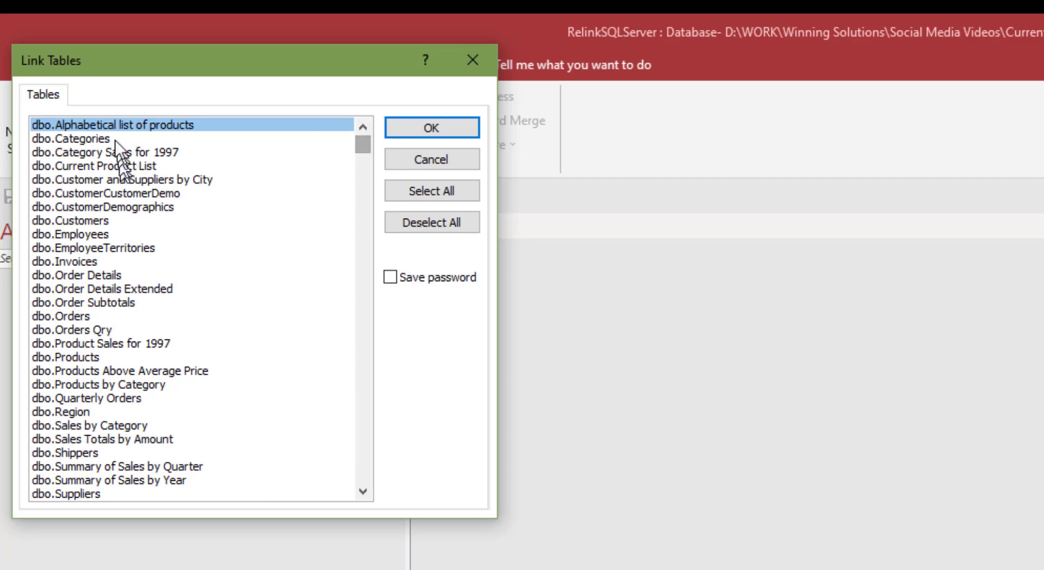
left_click_drag(113, 145, 101, 253)
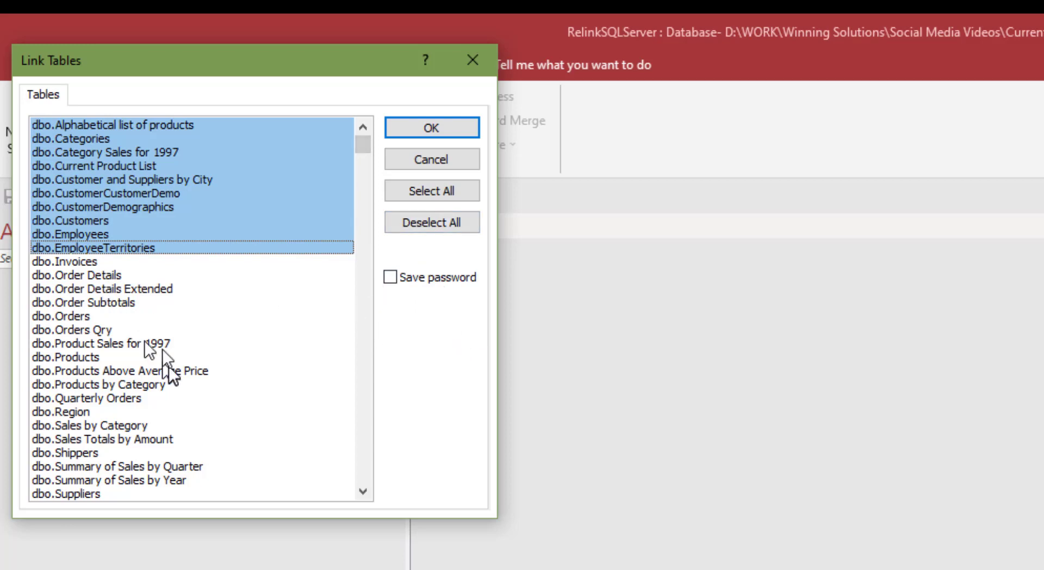
left_click_drag(121, 272, 136, 400)
- Add dbo.Sales by Category through dbo.Territories to the selection and link them all
scroll(175, 408, "down", 5)
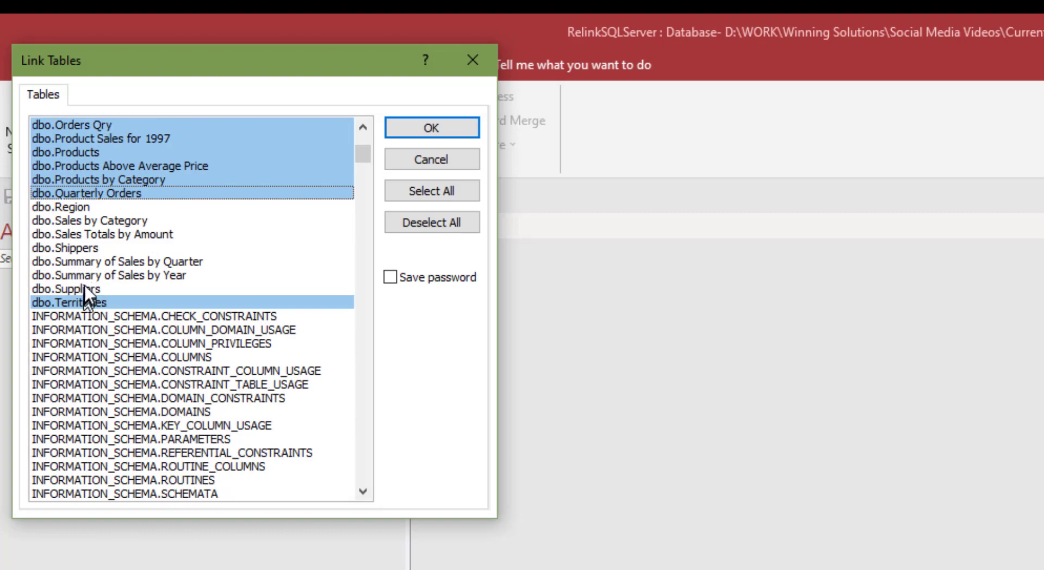
left_click_drag(85, 288, 86, 211)
scroll(86, 211, "up", 5)
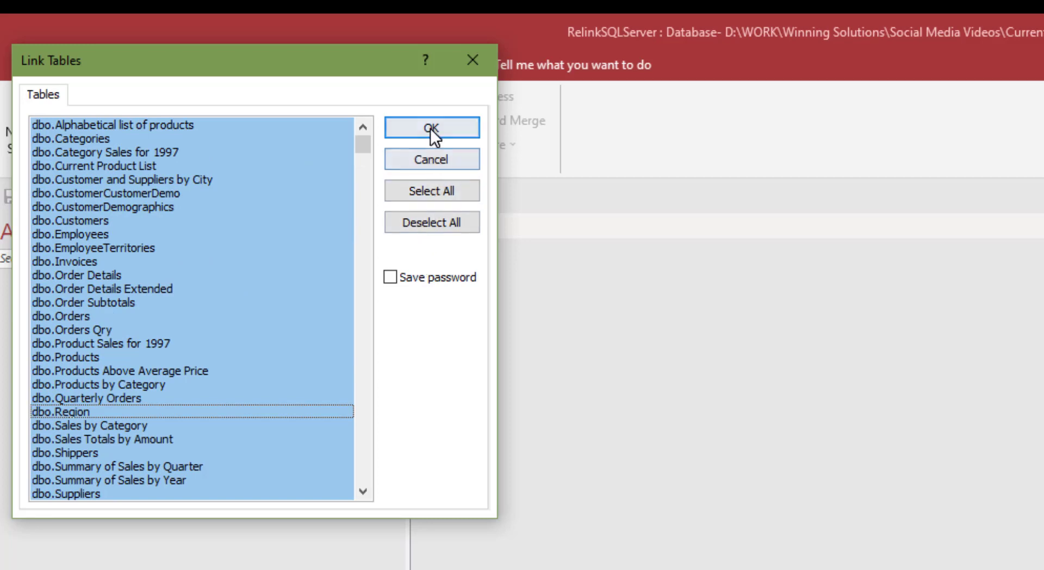
left_click(430, 127)
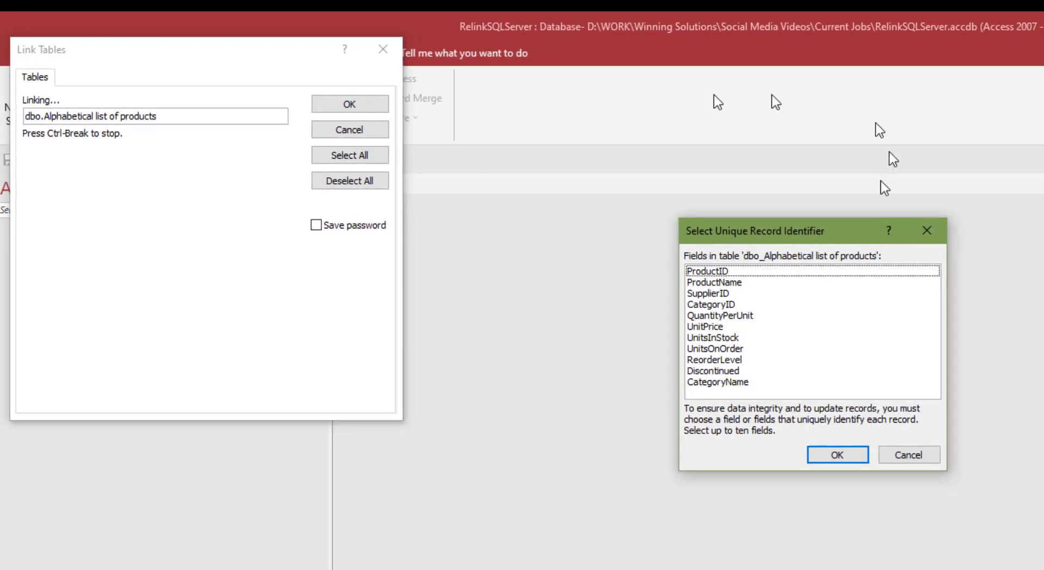
- Assign ProductID as the record identifier for the product views and confirm dbo_Category Sales for 1997
left_click_drag(794, 231, 556, 224)
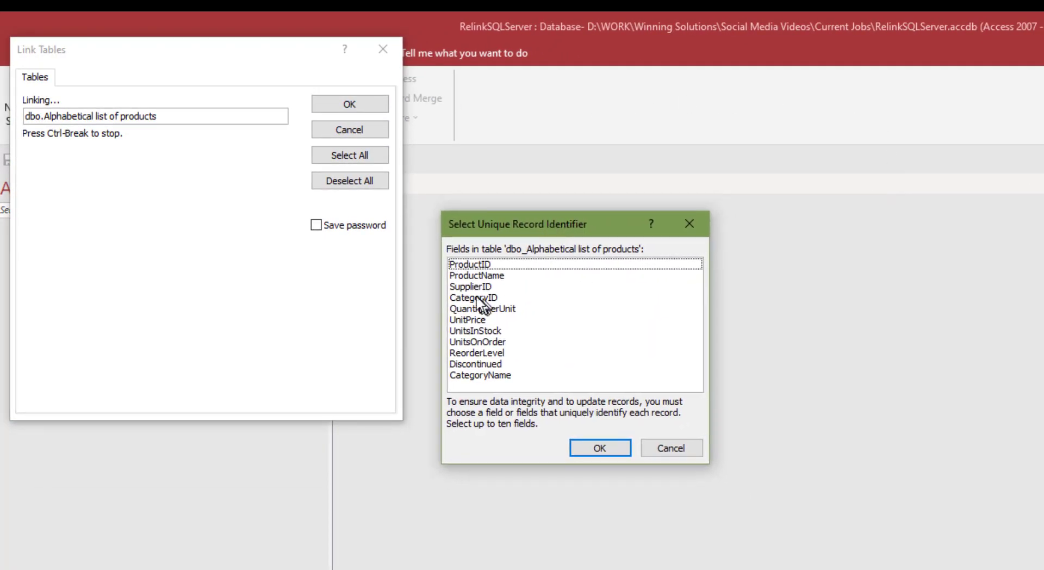
left_click(556, 264)
left_click(598, 447)
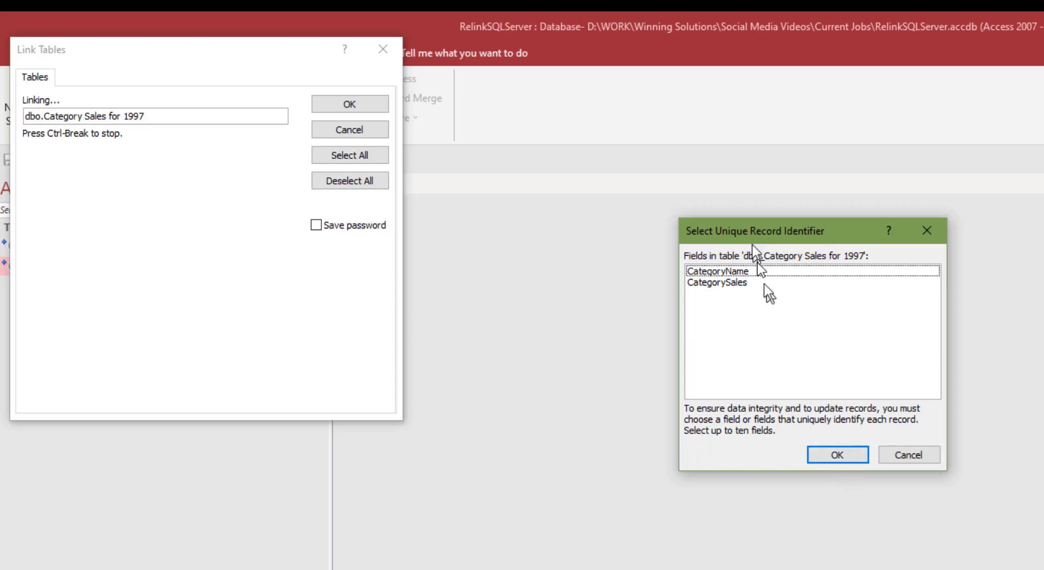
left_click(833, 456)
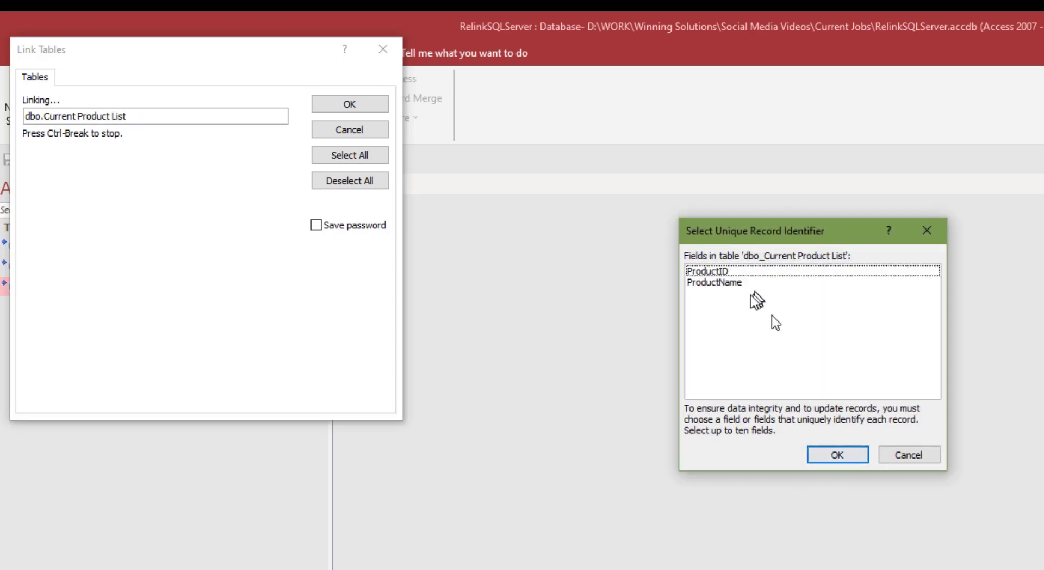
left_click(731, 272)
left_click(841, 458)
- Assign City and SaleAmount as identifiers and confirm dbo_Summary of Sales by Quarter to finish linking
left_click(689, 272)
left_click(837, 454)
left_click(712, 270)
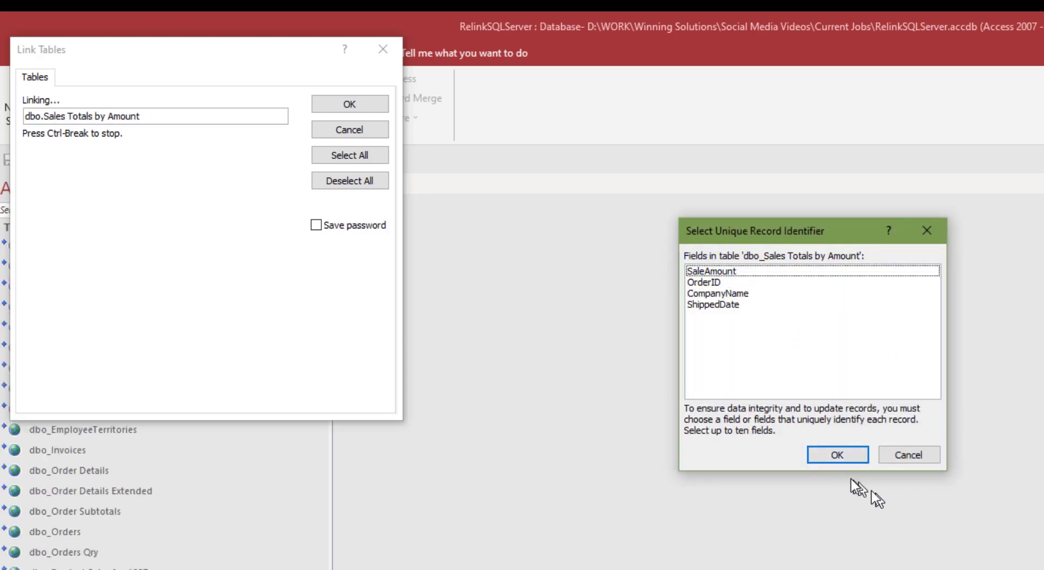
left_click(847, 450)
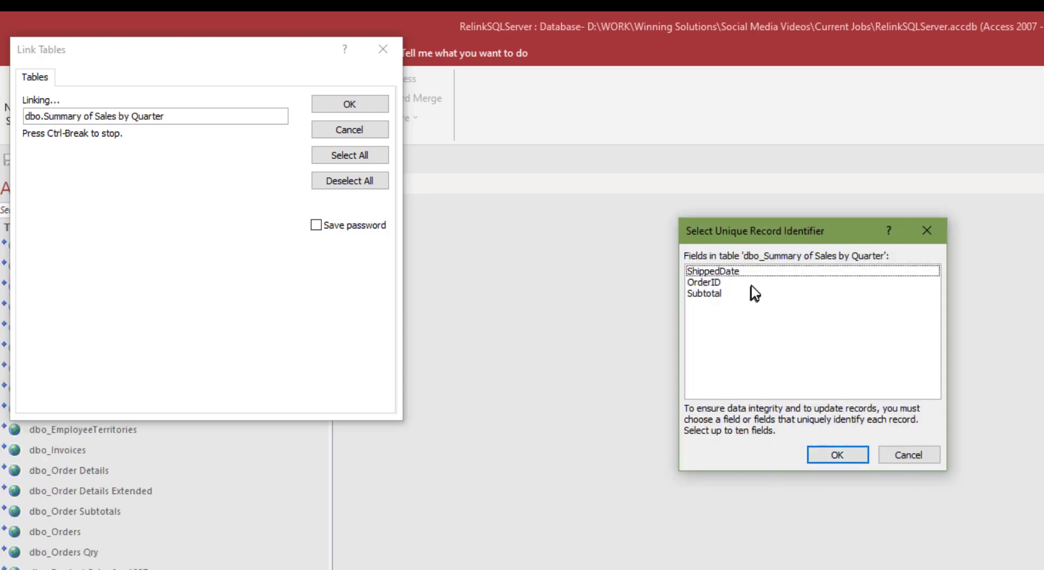
left_click(840, 452)
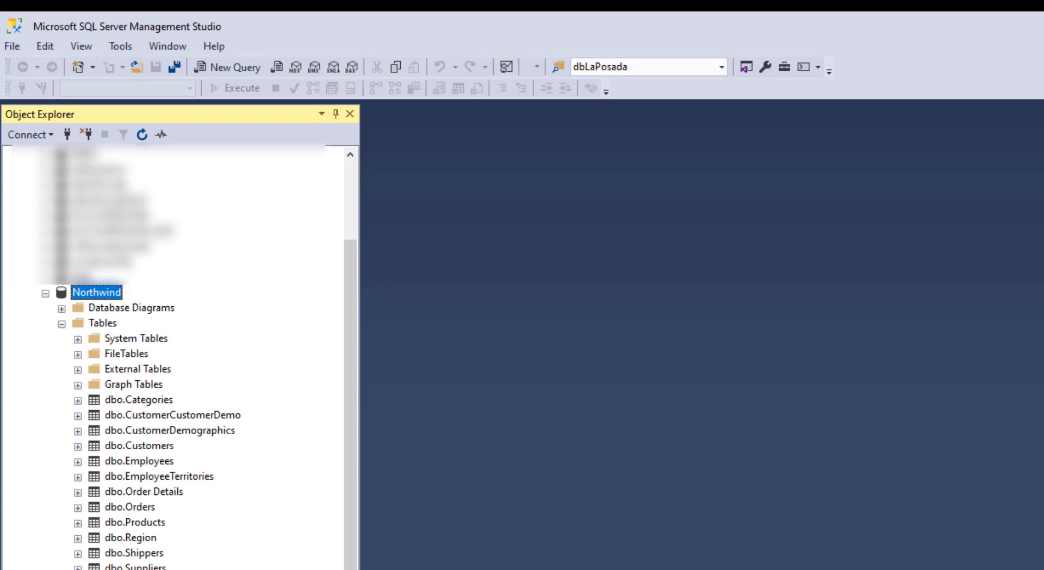
scroll(174, 353, "down", 1)
scroll(174, 353, "up", 3)
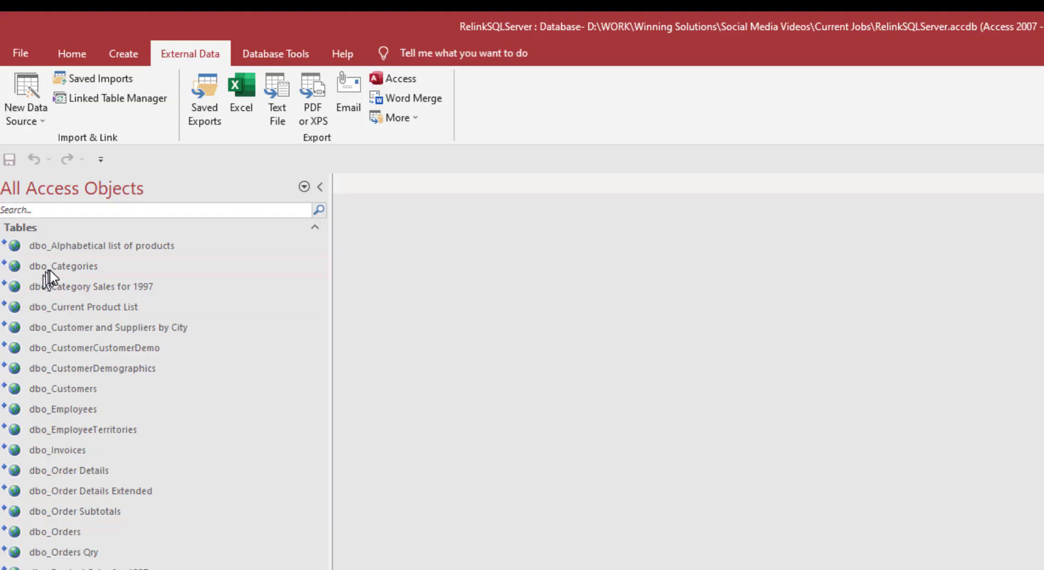
- Open dbo_Categories, dbo_Order Subtotals, dbo_Products, dbo_Invoices and dbo_Current Product List as tabs
left_click(50, 267)
double_click(51, 266)
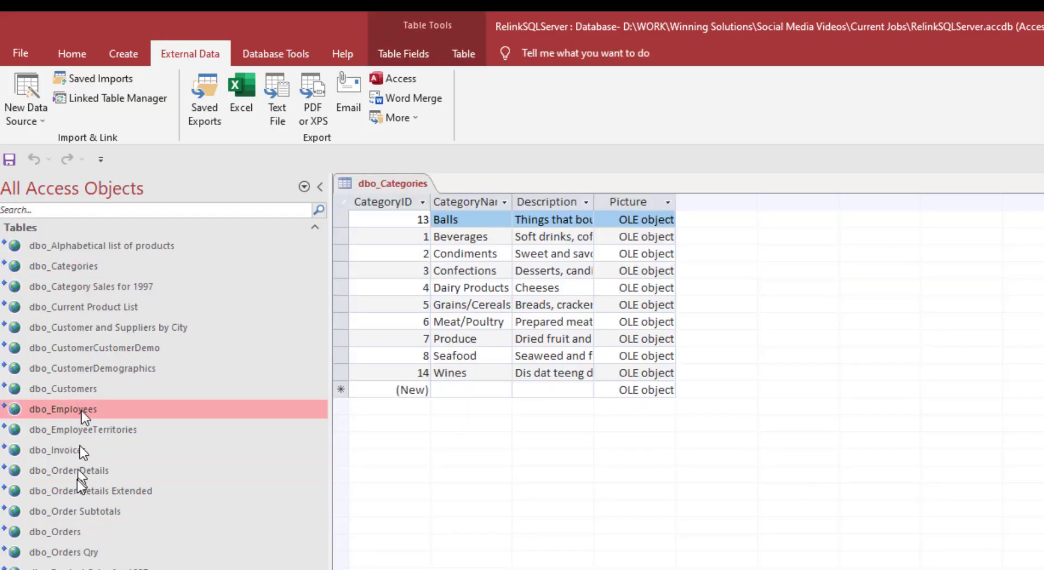
double_click(82, 511)
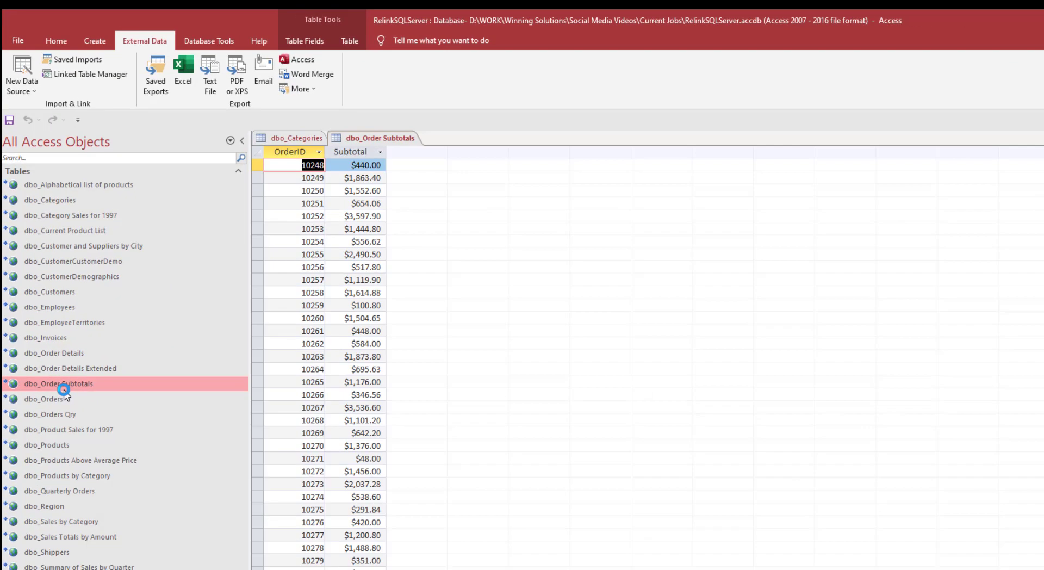
double_click(71, 445)
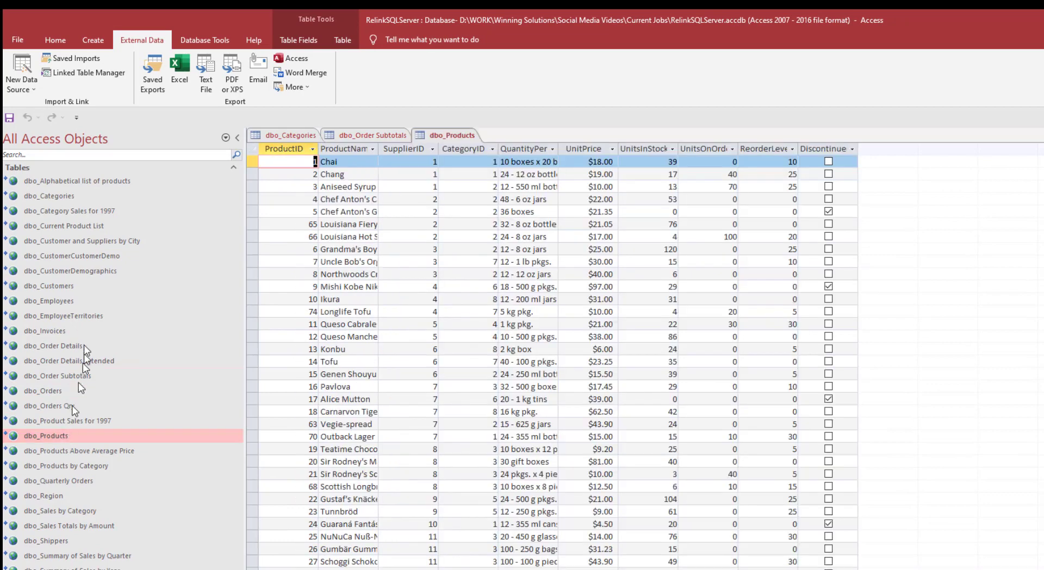
double_click(82, 337)
double_click(84, 234)
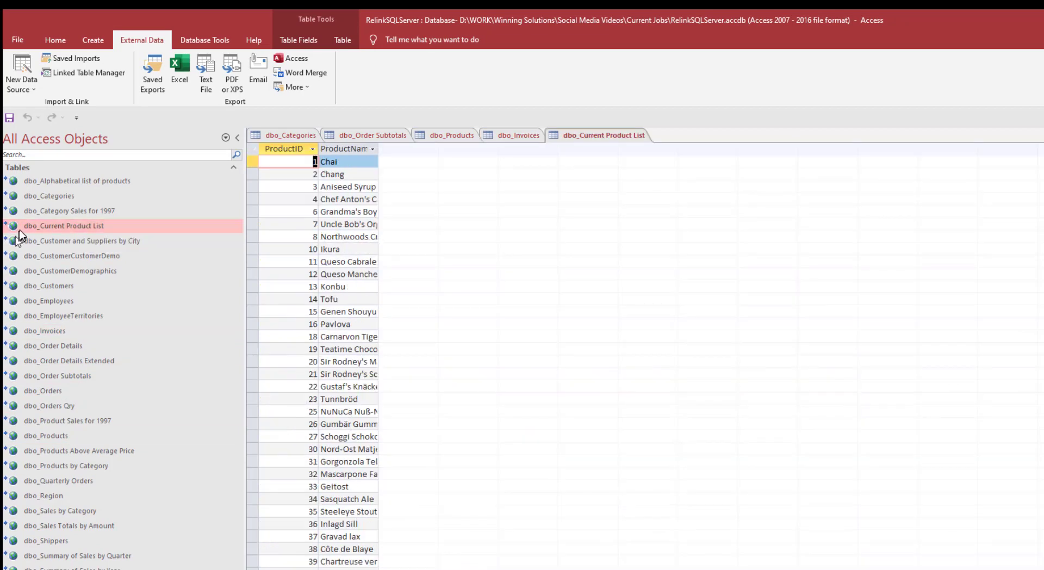
- Autofit the ProductName column of dbo_Current Product List to show full product names
mouse_move(13, 230)
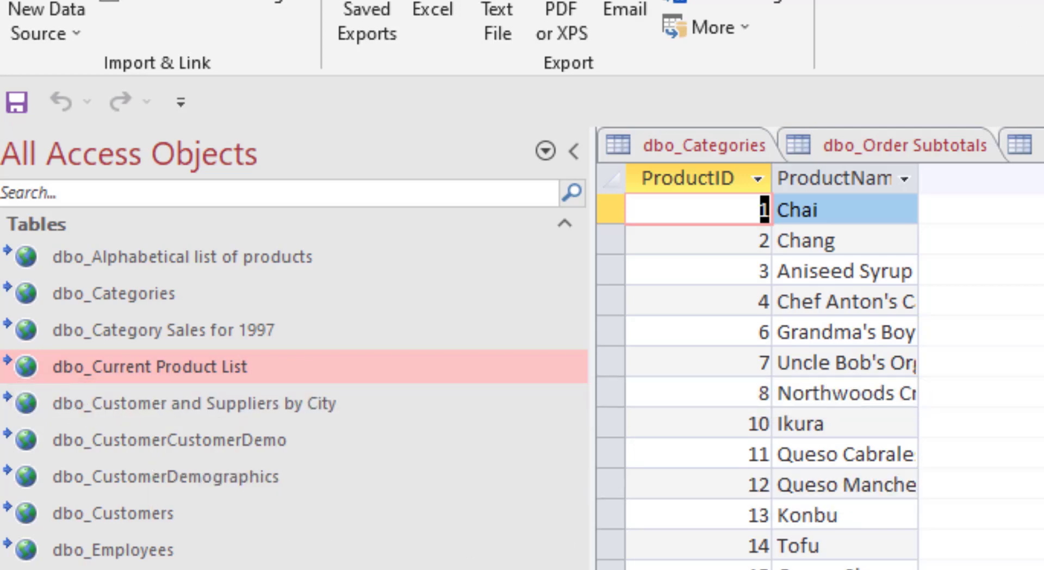
double_click(929, 179)
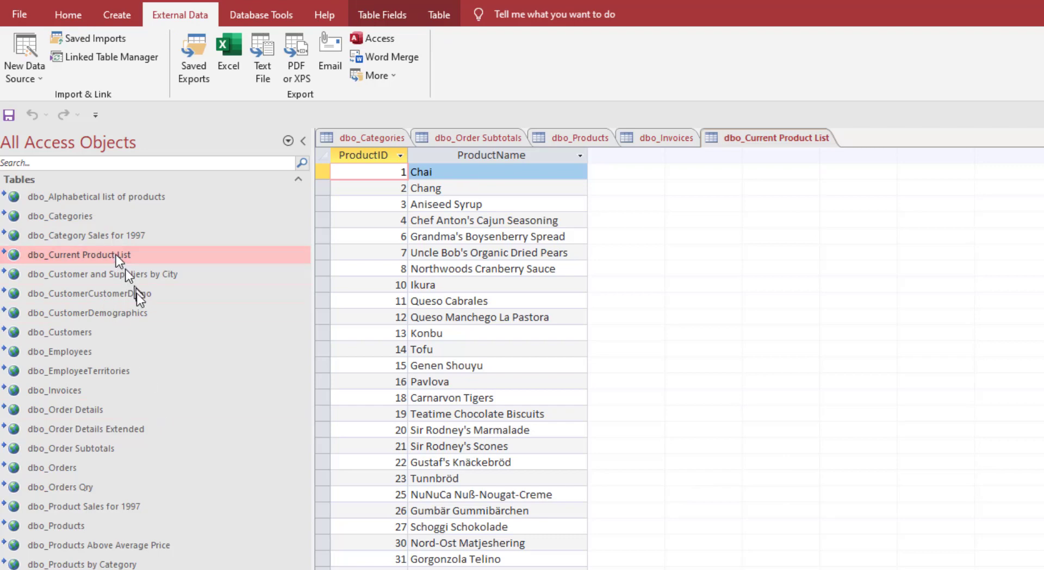
mouse_move(71, 259)
- Build a columnar Form Wizard form with ProductID and ProductName, page through records, then close it
left_click(124, 17)
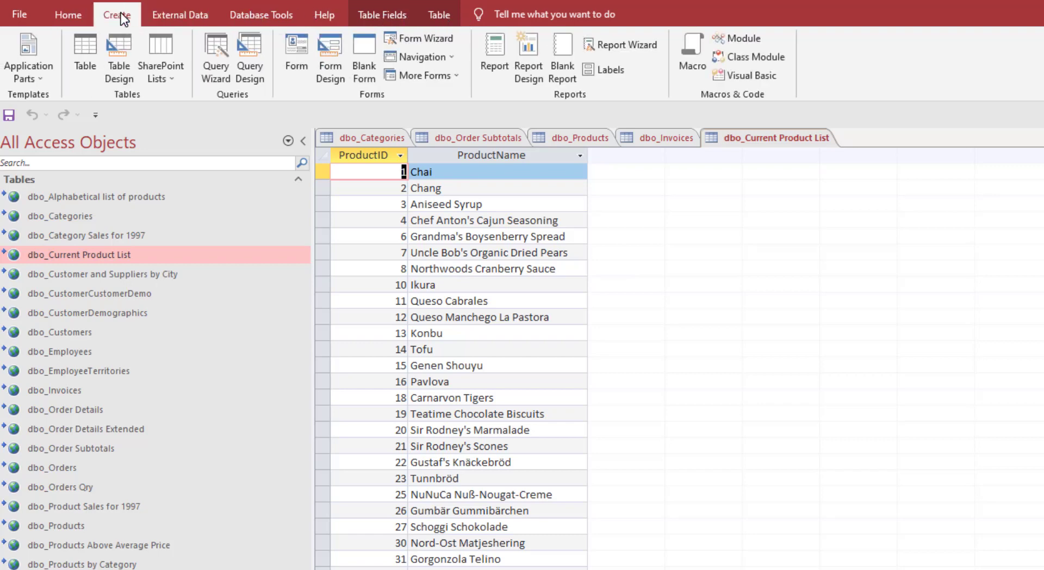
left_click(433, 39)
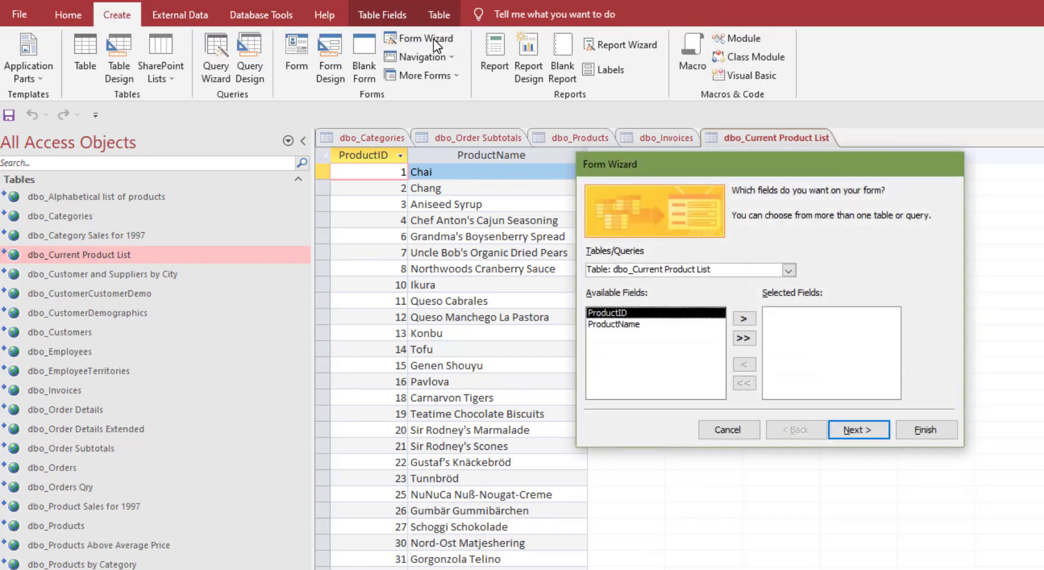
left_click(743, 338)
left_click(856, 431)
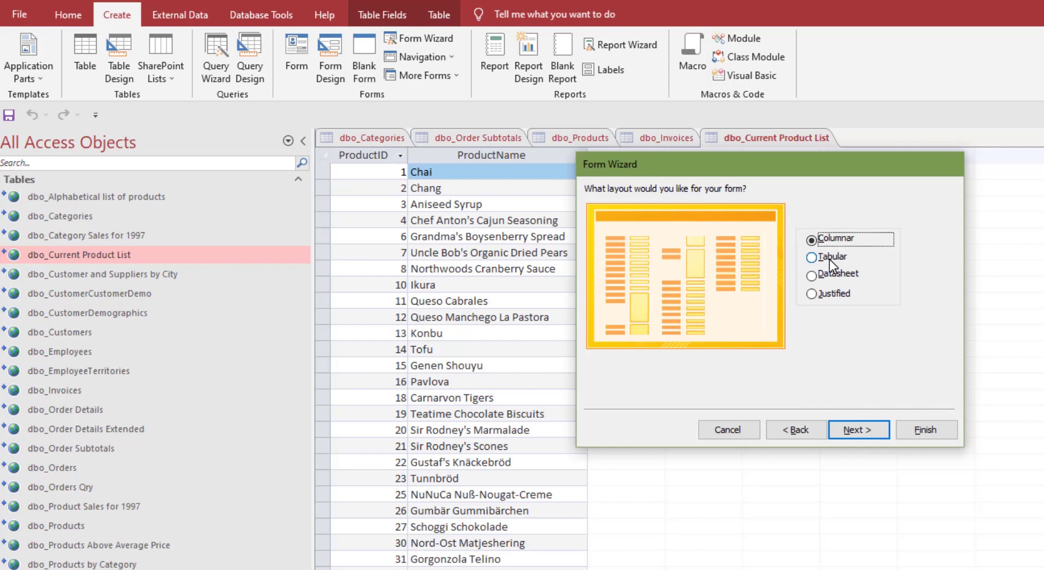
left_click(855, 429)
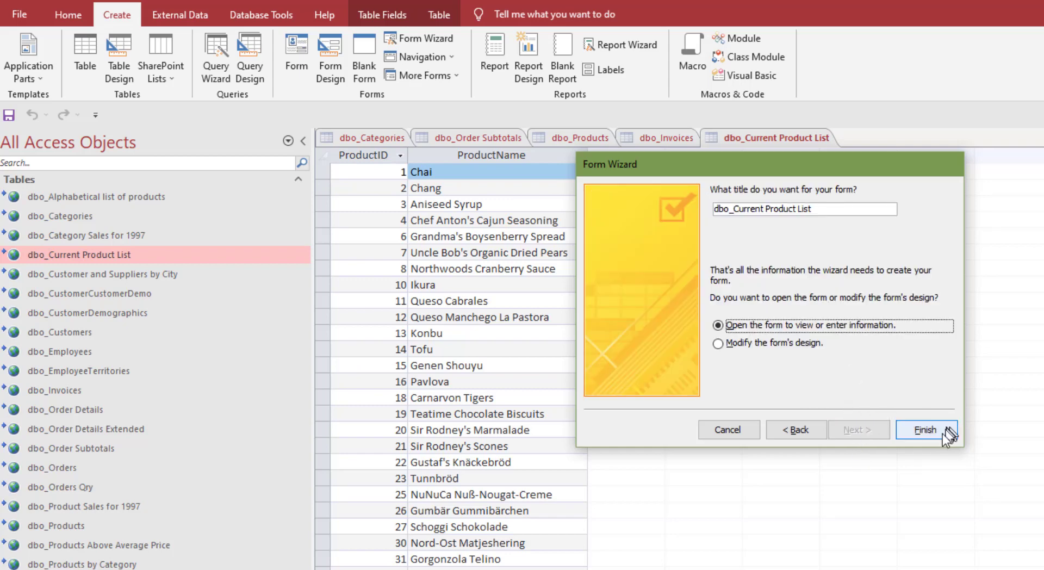
left_click(799, 343)
left_click(945, 430)
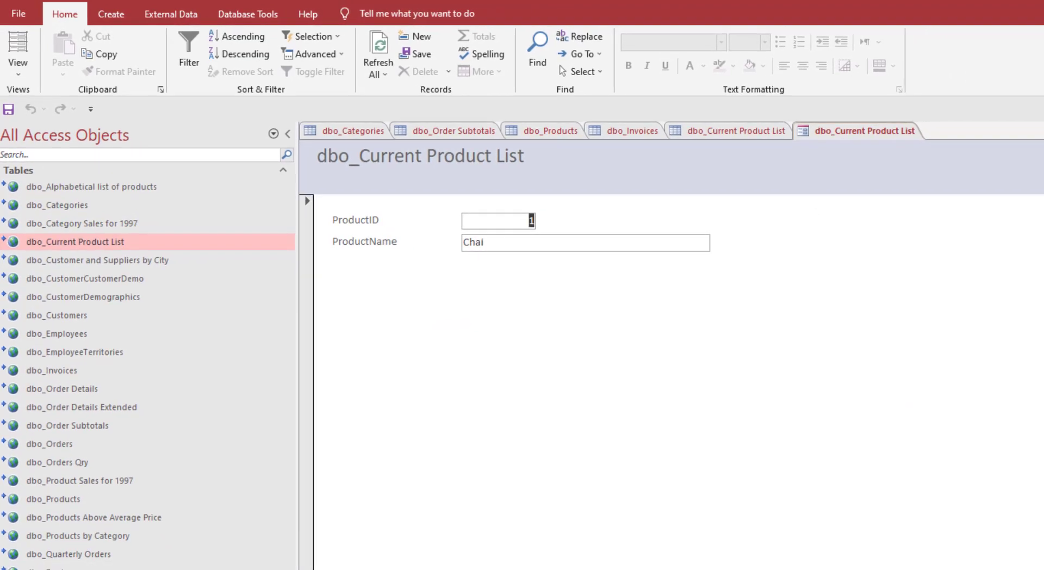
key("Page_Down")
key("Page_Down")
key("Page_Down")
key("Page_Down")
key("Page_Down")
key("Page_Down")
key("Page_Down")
key("Page_Down")
key("Page_Down")
key("Page_Down")
key("Page_Down")
key("Page_Down")
key("Page_Down")
key("Page_Down")
key("Page_Down")
key("Page_Down")
key("Page_Down")
key("Page_Down")
key("ctrl+w")
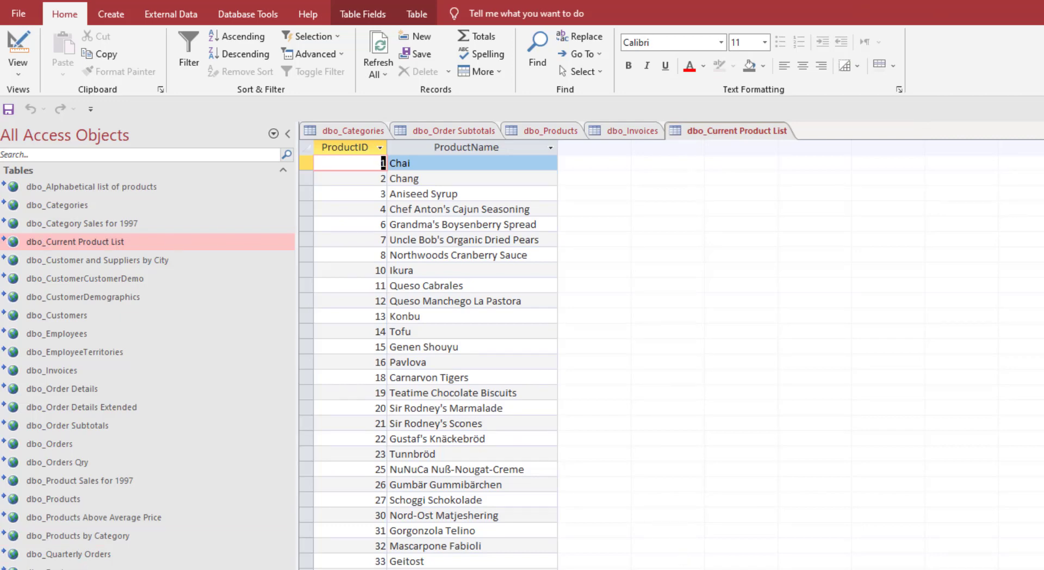
- Check the dbo_EmployeeTerritories TestDSN link details, then reopen the dbo_Current Product List form
left_click(69, 350)
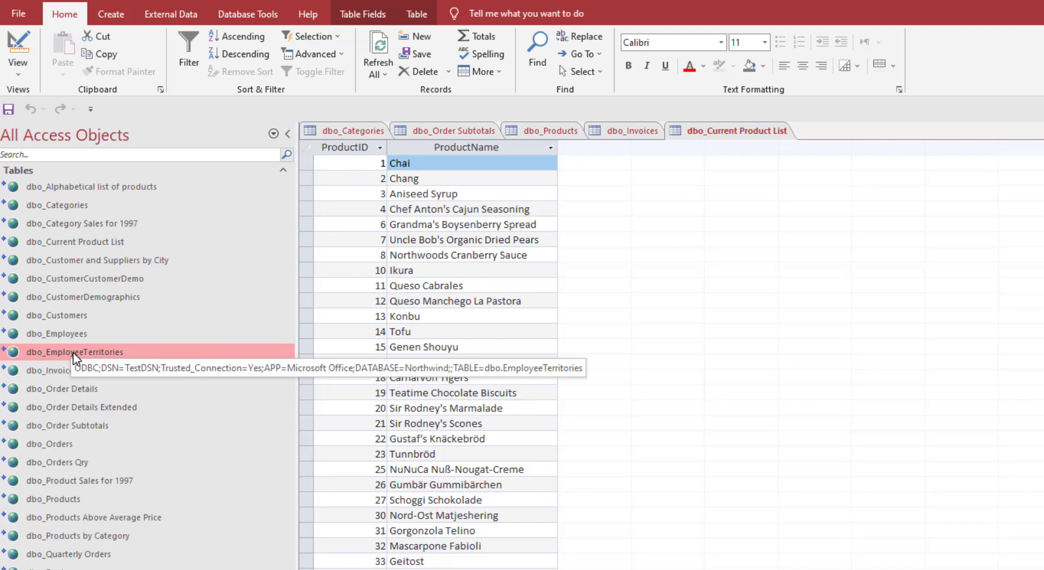
left_click(858, 349)
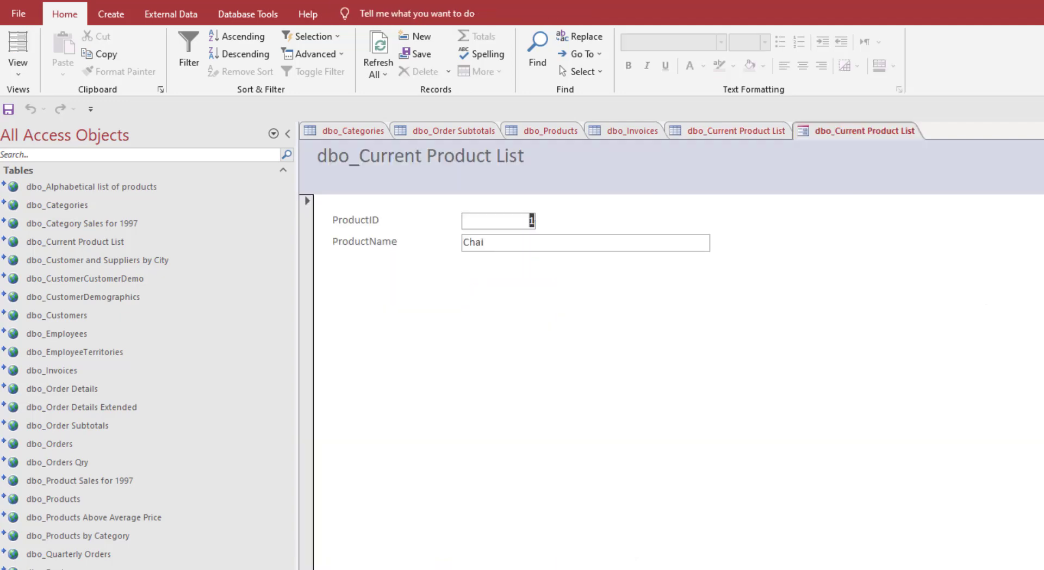
- Set Display Form to dbo_Current Product List in Current Database options, saving the layout
left_click(18, 69)
left_click(363, 491)
left_click(19, 13)
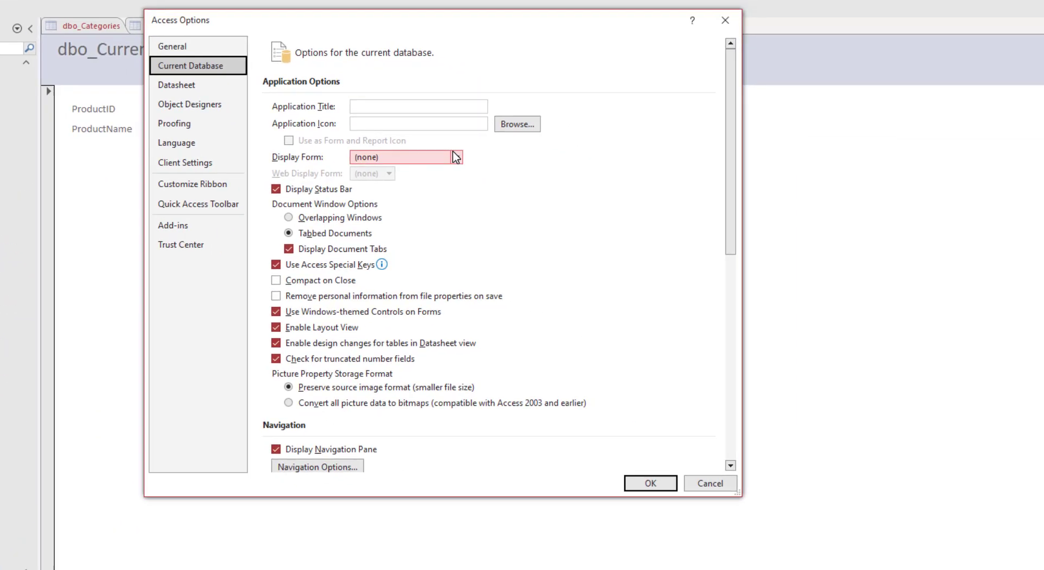
left_click(455, 156)
left_click(445, 183)
left_click(645, 484)
left_click(389, 299)
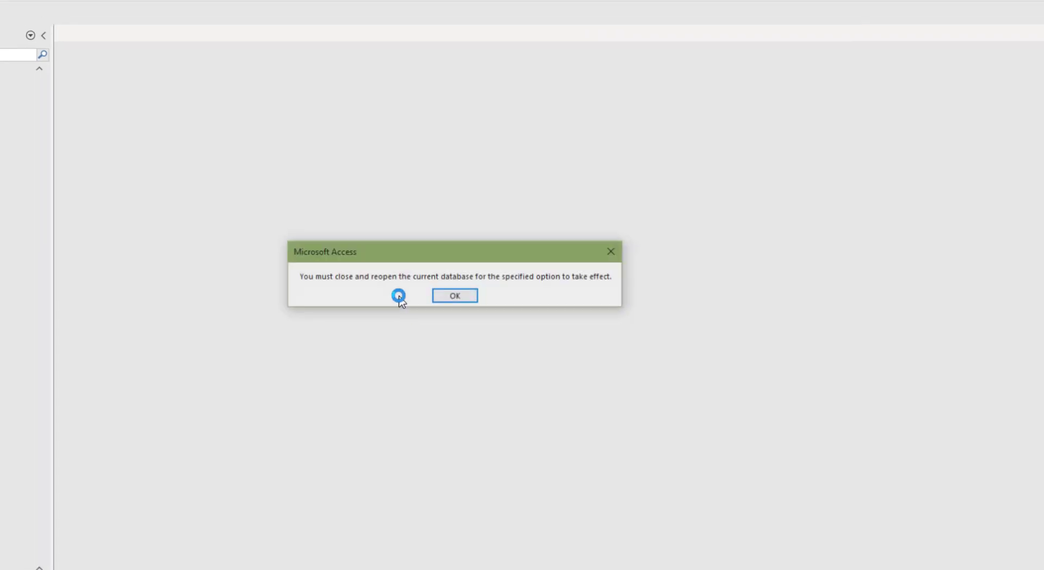
left_click(456, 298)
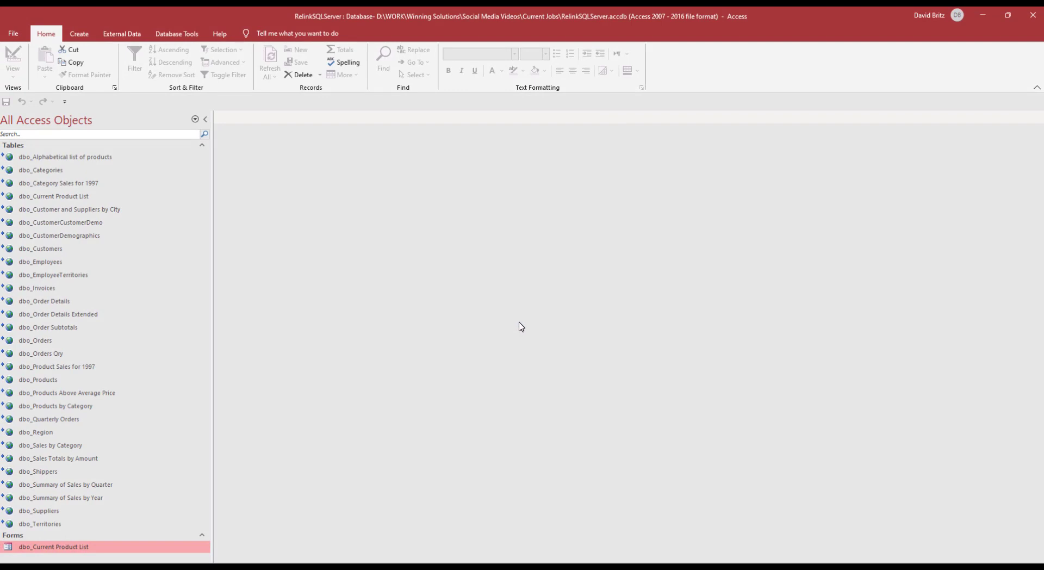
- Open the dbo_Current Product List form in Design view and show its VBA code module
right_click(84, 546)
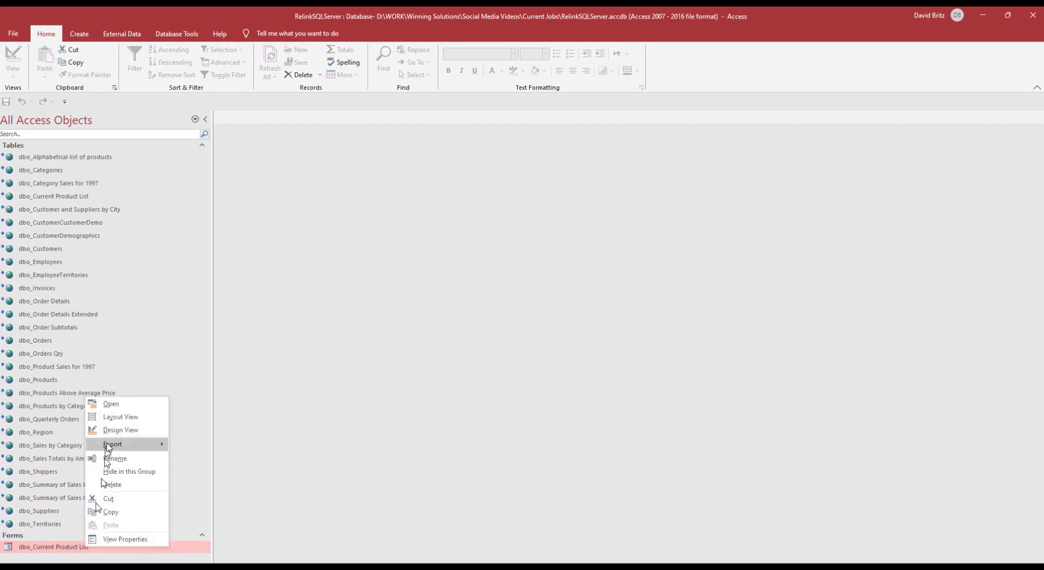
left_click(120, 429)
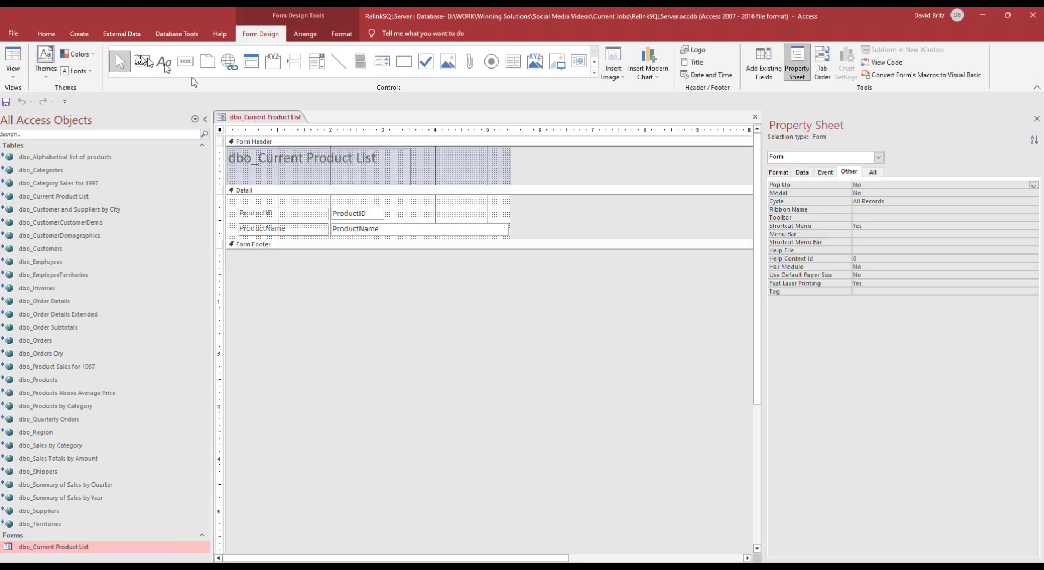
left_click(894, 62)
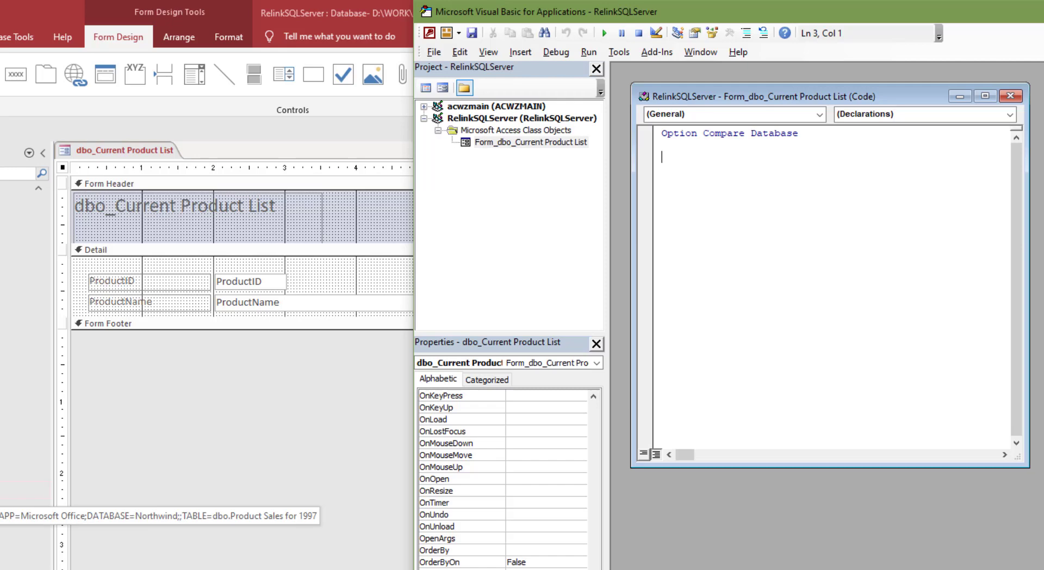
- Pick Form in the object dropdown to create the Form_Load event procedure
left_click(819, 115)
left_click(761, 149)
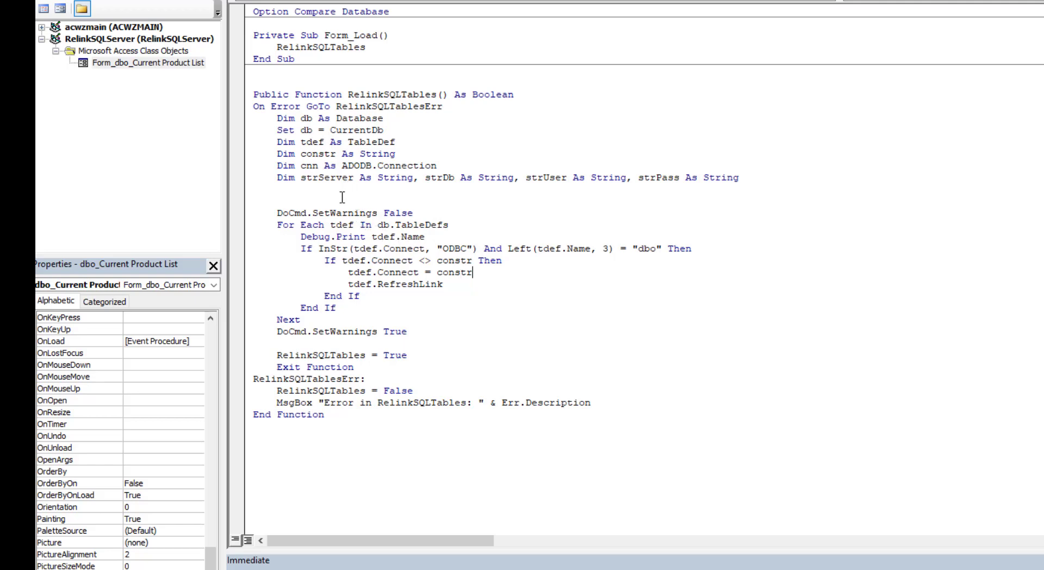
- Assign constr the pasted DSN-less connection string using server .\SQLEXPRESS and database Northwind
left_click(280, 197)
type("constr")
type("= \"Driver={ODBC Driver 17 for SQL Server};Server=myServerAddress;Database=myDataBase;Trusted_Connection=yes;\"")
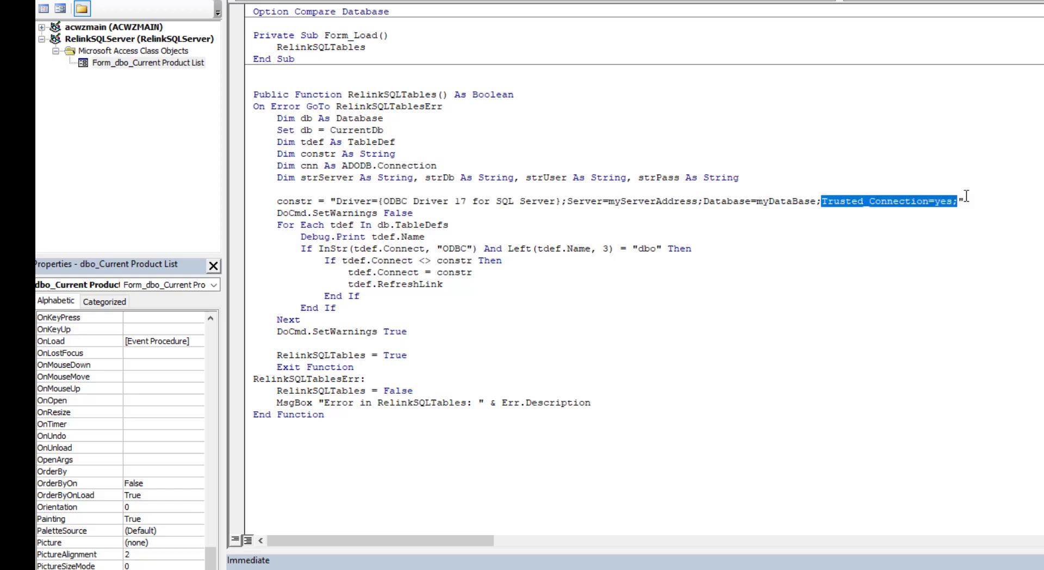
left_click_drag(607, 201, 696, 202)
type(".")
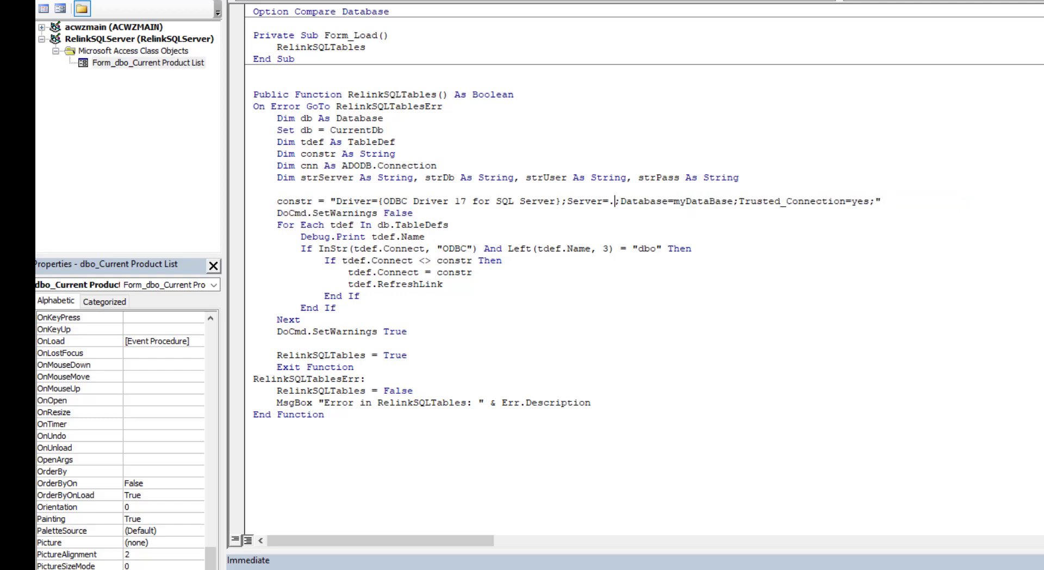
type("\\SQLEXPRESS;Database=Northwind")
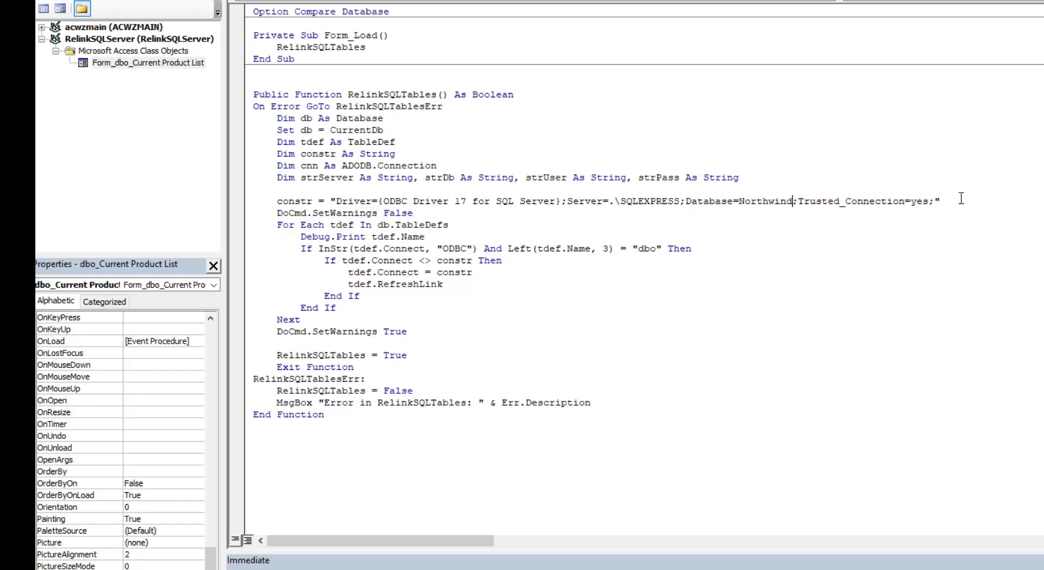
left_click(954, 202)
- Review the relinking loop and where constr is applied to each table's link
left_click_drag(244, 226, 245, 299)
left_click(395, 270)
double_click(443, 272)
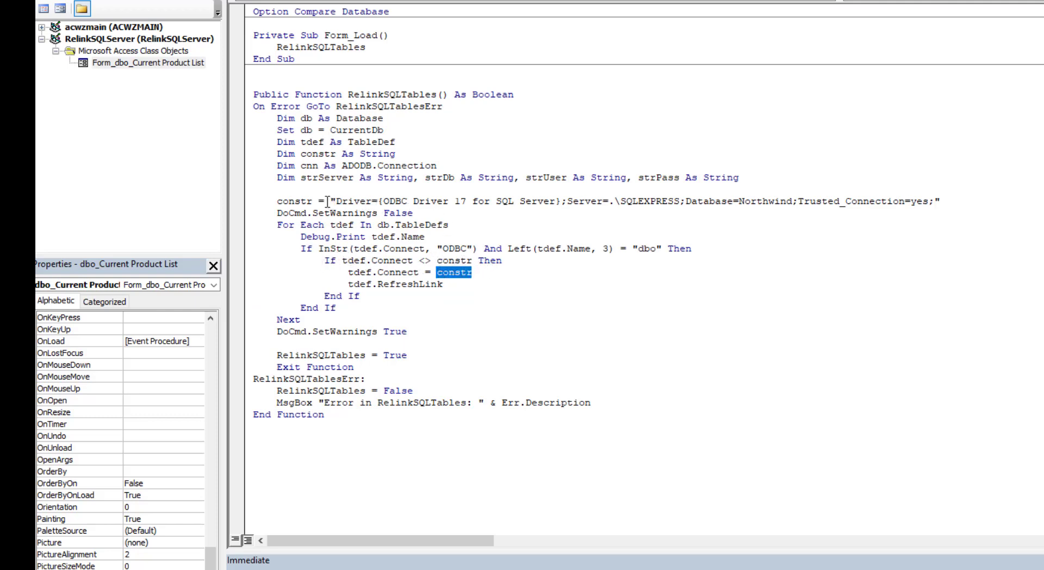
left_click_drag(324, 201, 1006, 200)
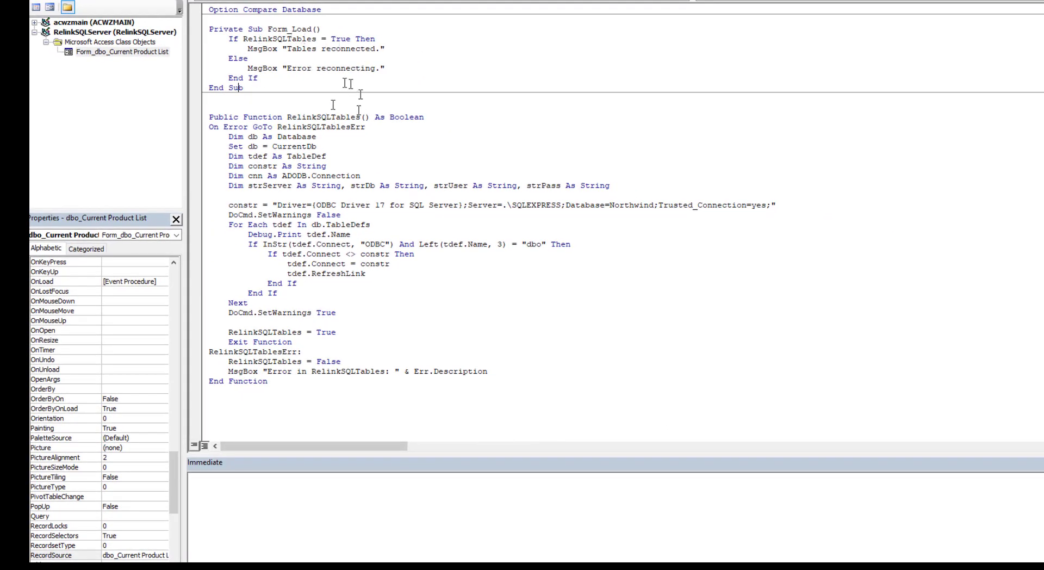
- Run Form_Load with F5 and dismiss the 'Tables reconnected.' message
left_click(376, 281)
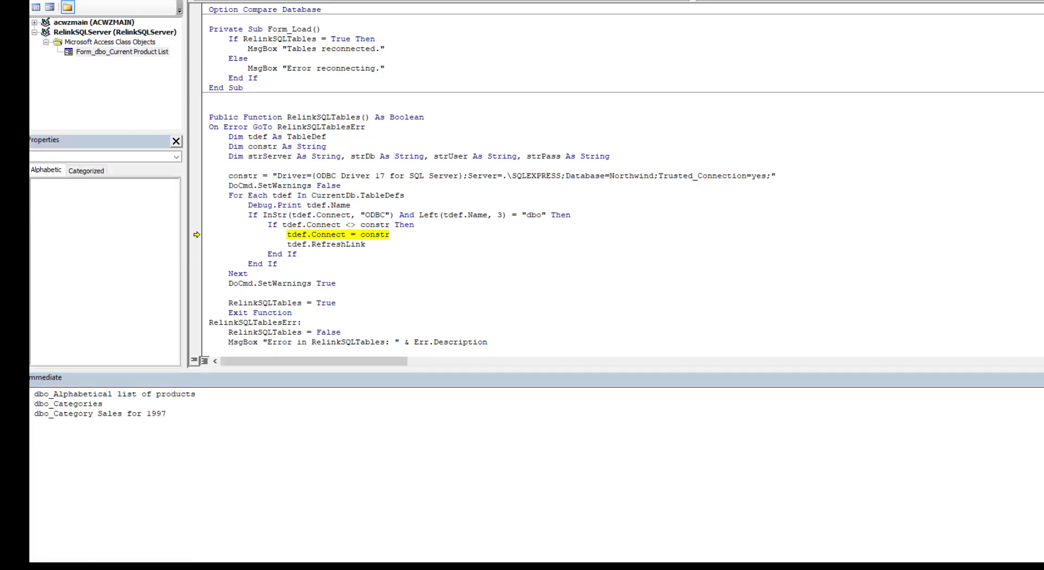
key("F5")
left_click(631, 301)
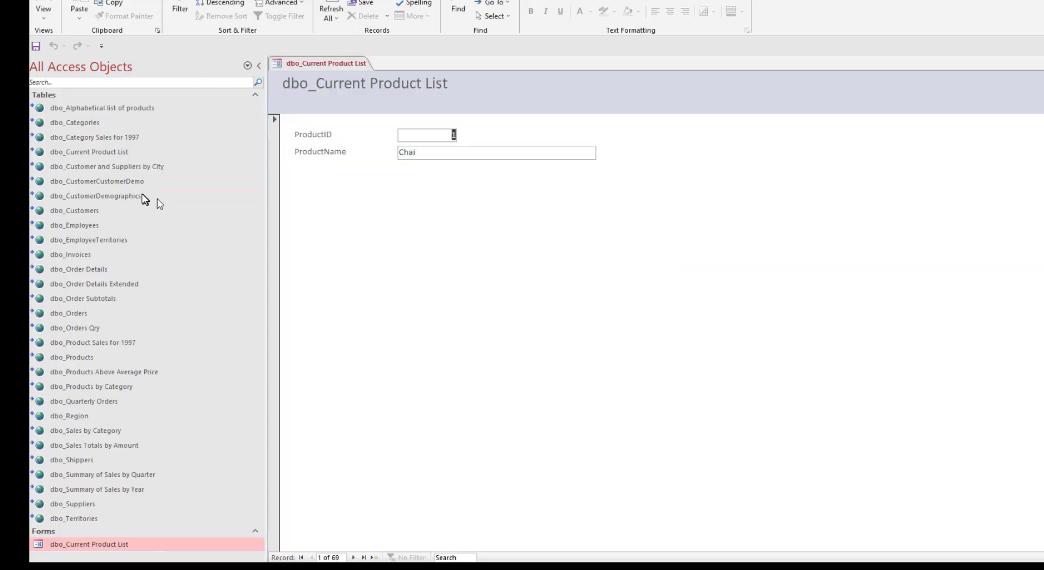
- Open dbo_CustomerCustomerDemo, dbo_Orders, dbo_Customer and Suppliers by City and dbo_Products by Category
double_click(97, 181)
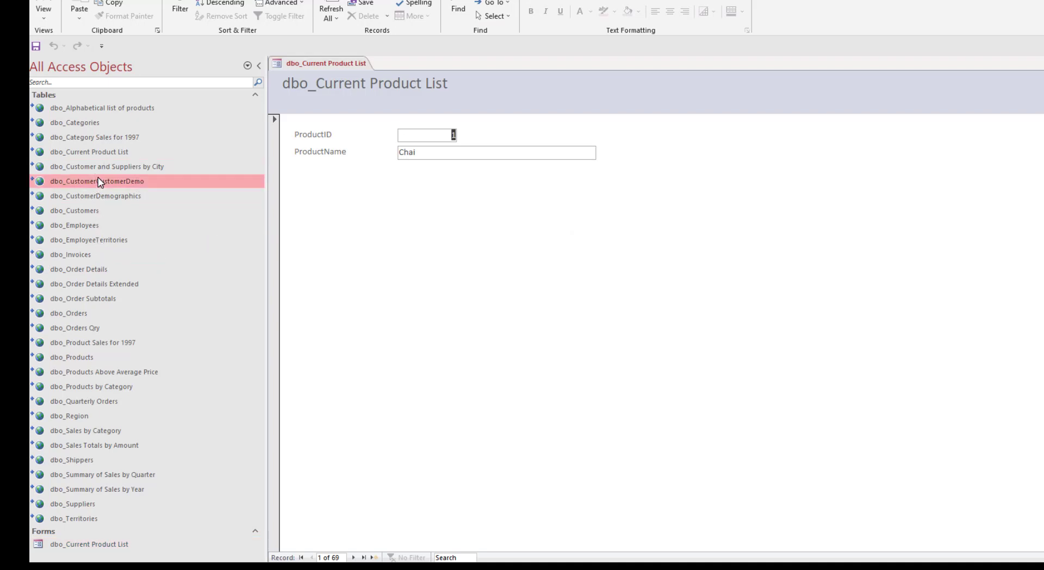
double_click(95, 314)
double_click(102, 169)
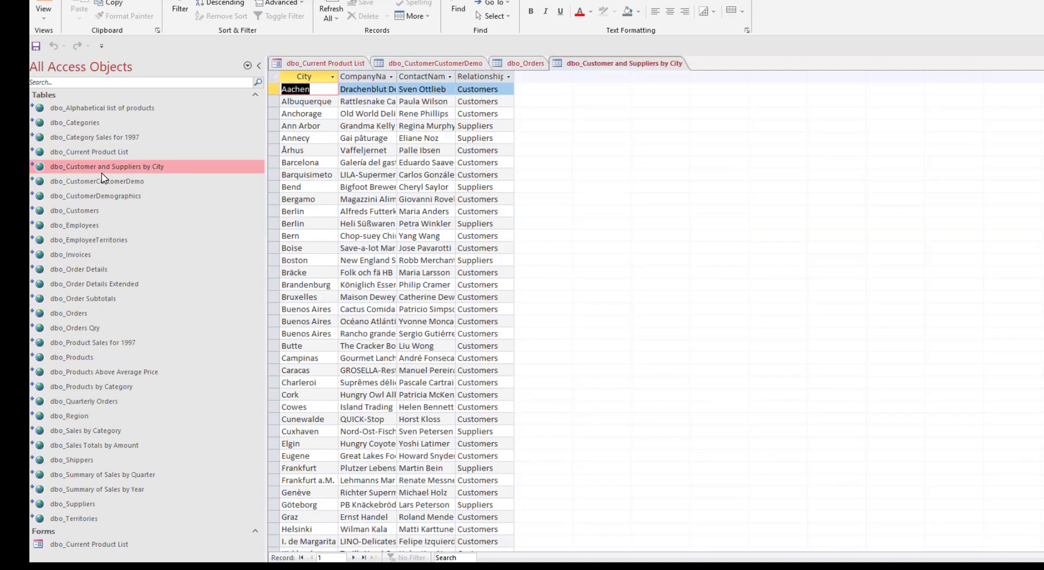
double_click(91, 386)
left_click(95, 445)
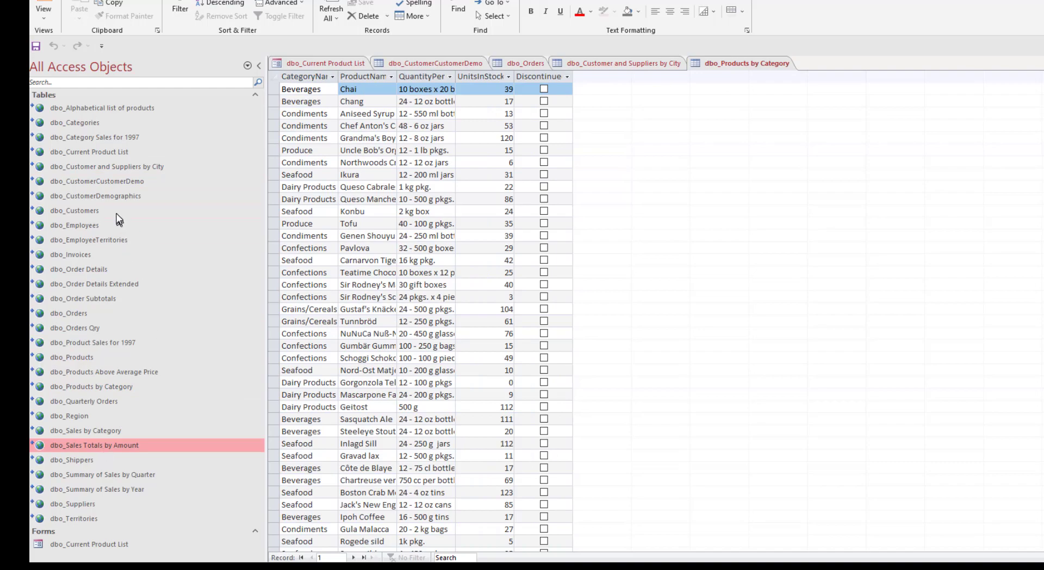
mouse_move(120, 197)
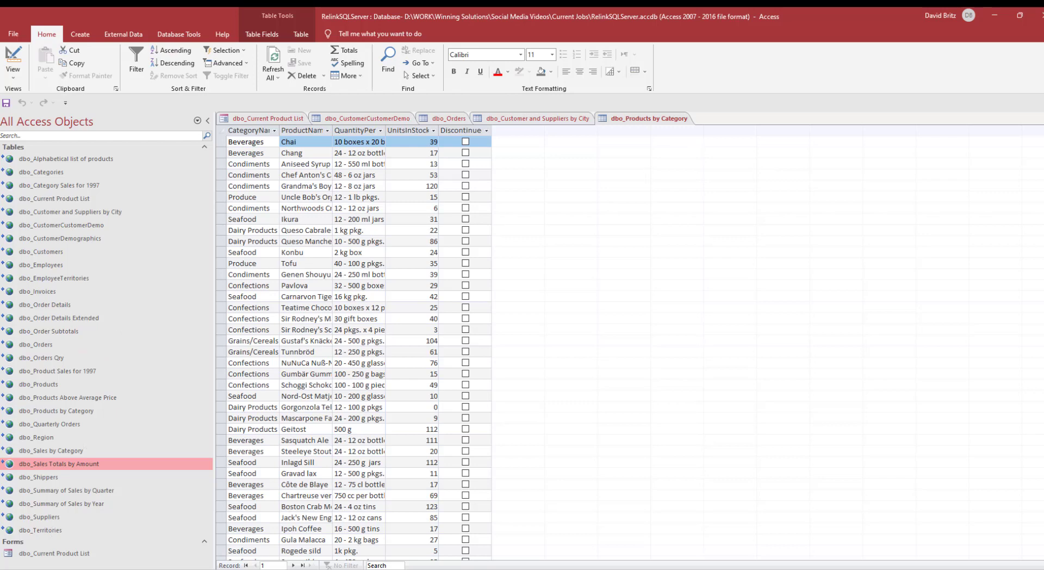
- Close the open tabs and delete all the linked dbo tables
left_click(57, 530)
left_click(64, 159, "shift")
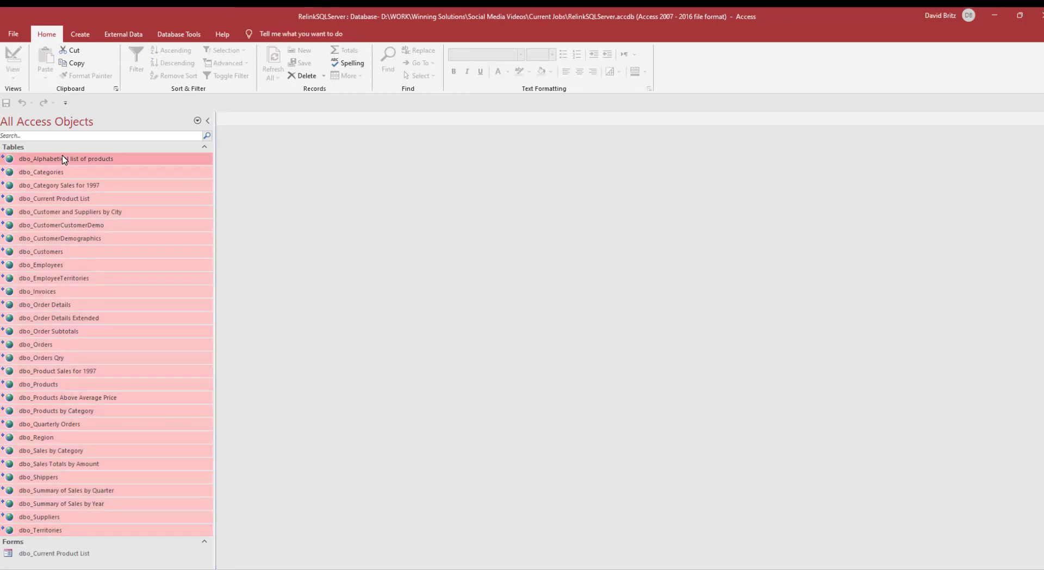
key("Delete")
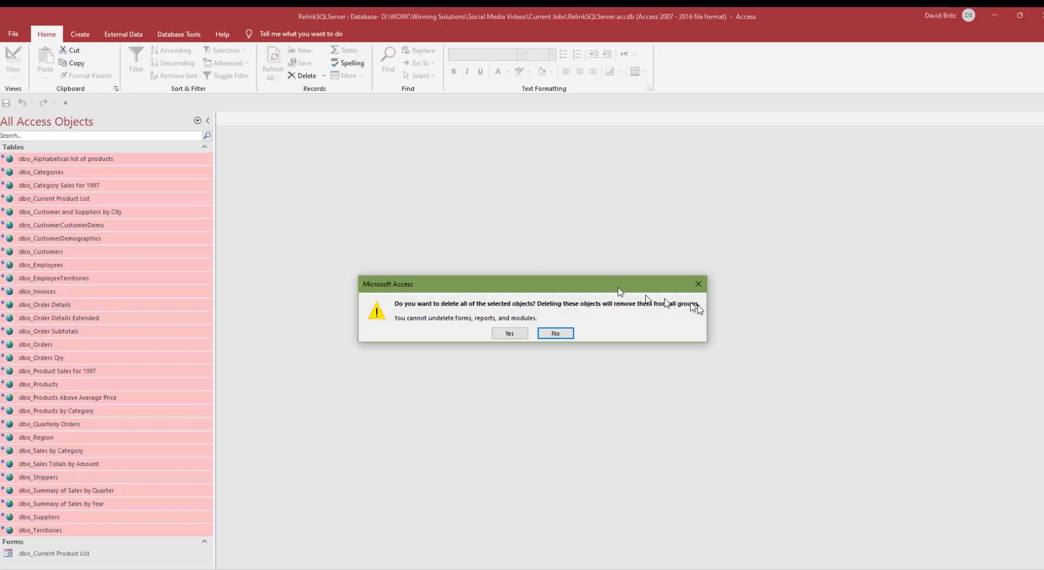
left_click(508, 332)
- Start linking SQL Server tables and choose the TestDSN machine data source
left_click(123, 34)
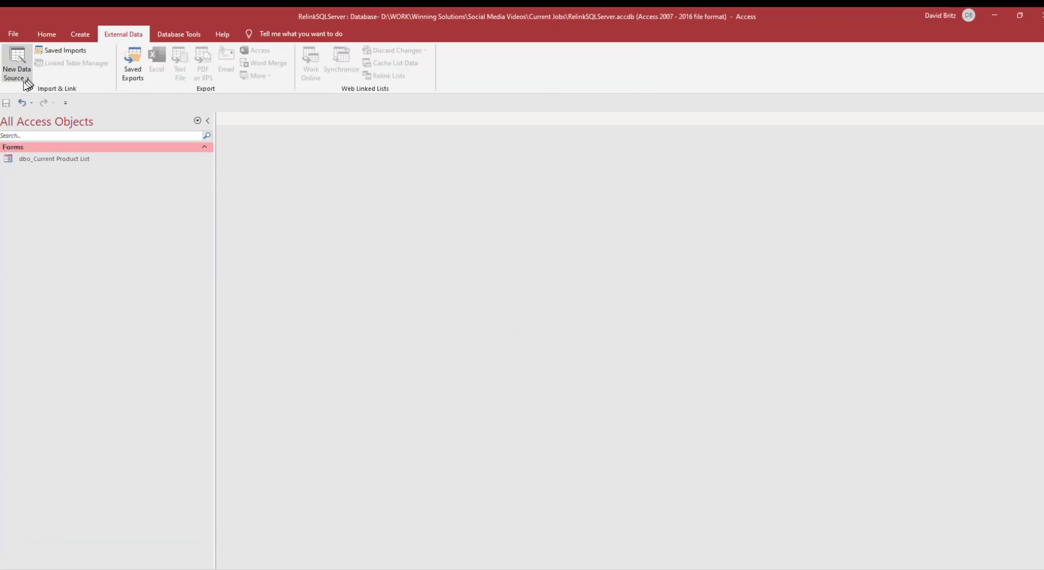
left_click(17, 73)
mouse_move(60, 119)
left_click(171, 145)
left_click(387, 271)
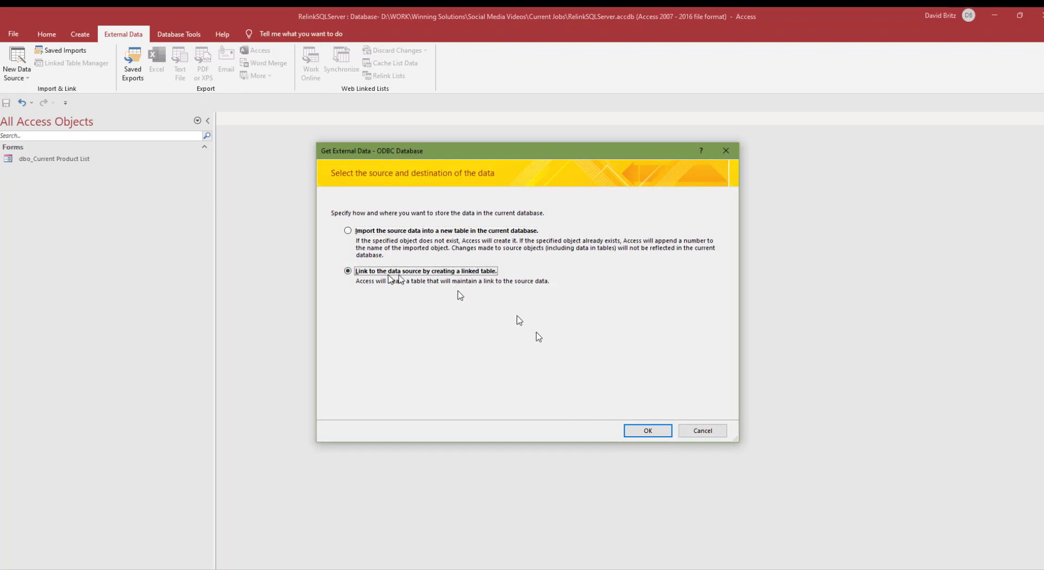
left_click(647, 430)
left_click(92, 38)
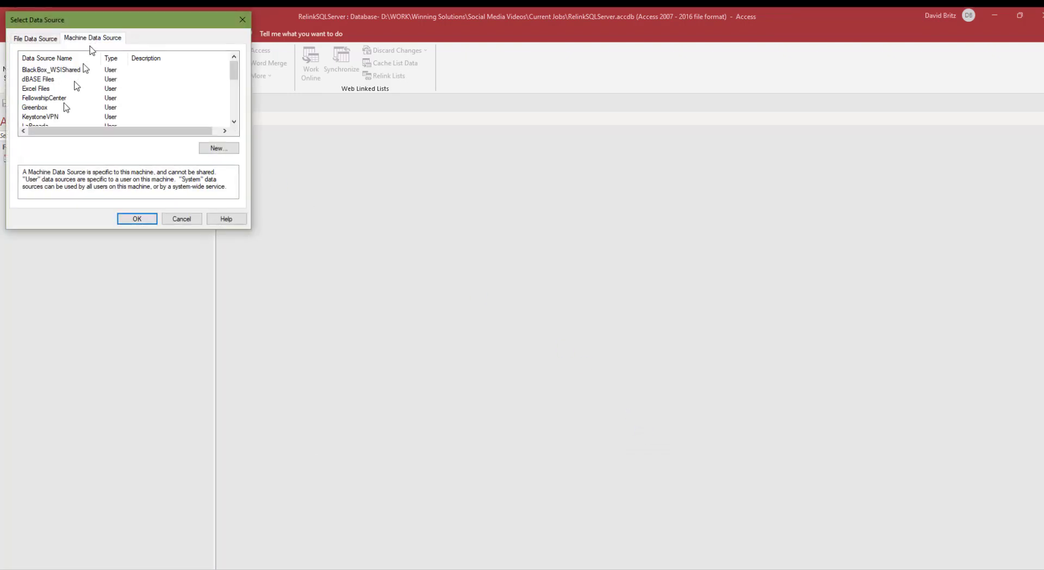
scroll(57, 116, "down", 3)
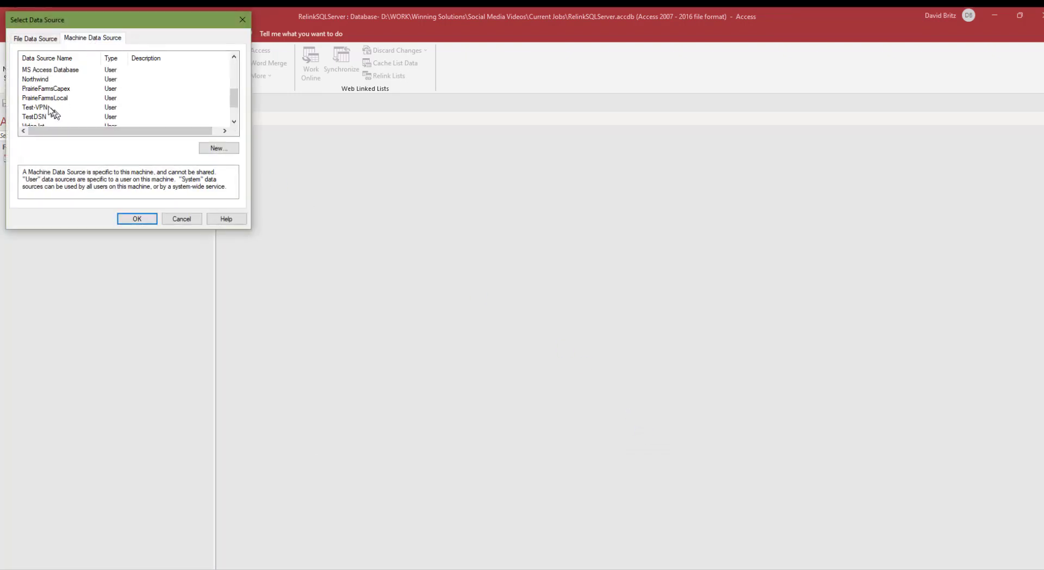
double_click(40, 118)
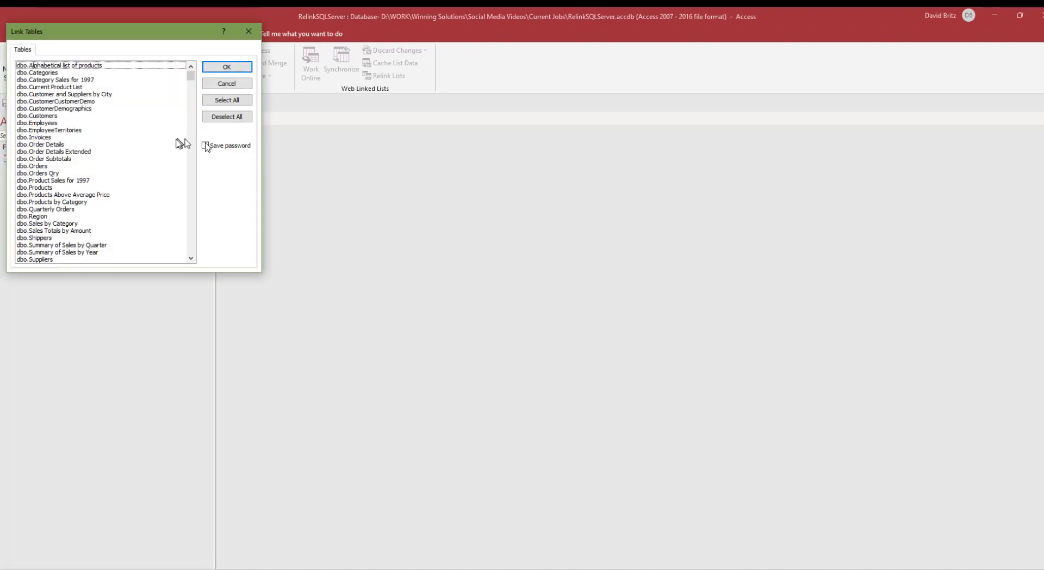
- Select the Northwind dbo tables through Summary of Sales by Quarter and link them
left_click(49, 73)
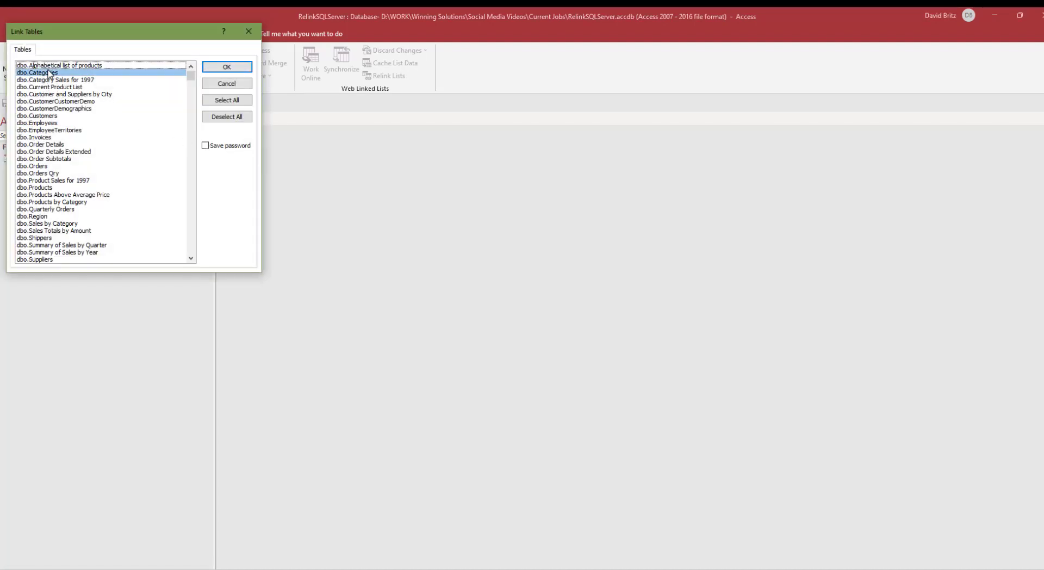
key("Up")
key("space")
key("Down")
key("Down")
key("space")
key("Down")
key("space")
key("Down")
key("space")
key("Down")
key("space")
key("Down")
key("space")
key("Down")
key("space")
key("Down")
key("space")
key("Down")
key("space")
key("Down")
key("space")
key("Down")
key("space")
key("Down")
key("space")
key("Down")
key("space")
key("Down")
key("space")
key("Down")
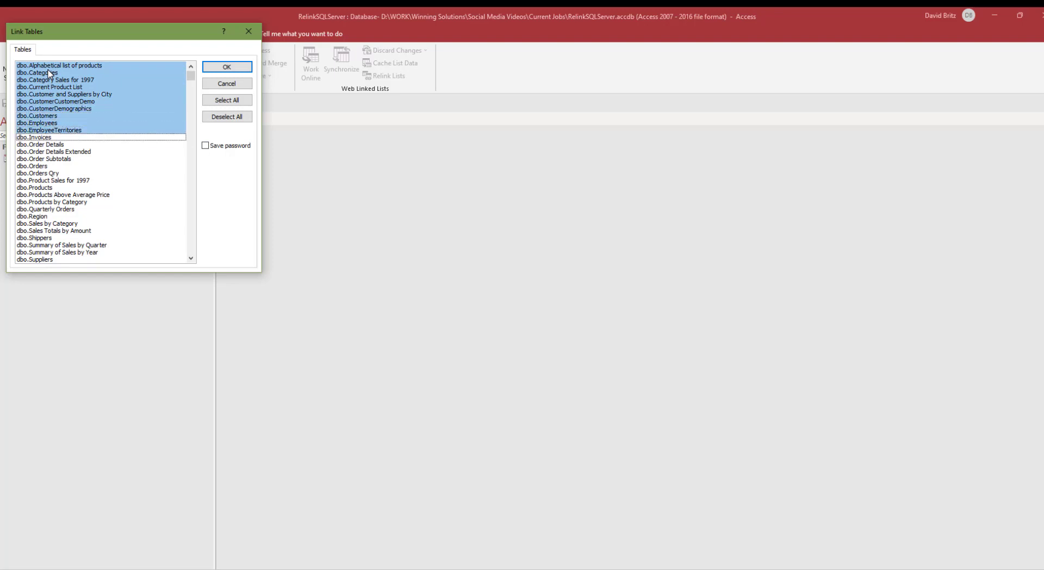
key("space")
key("Down")
key("space")
key("Down")
key("space")
key("Down")
key("space")
key("Down")
key("space")
key("Down")
key("space")
key("Down")
key("space")
key("Down")
key("space")
key("Down")
key("space")
key("Down")
key("space")
key("Down")
key("space")
key("Down")
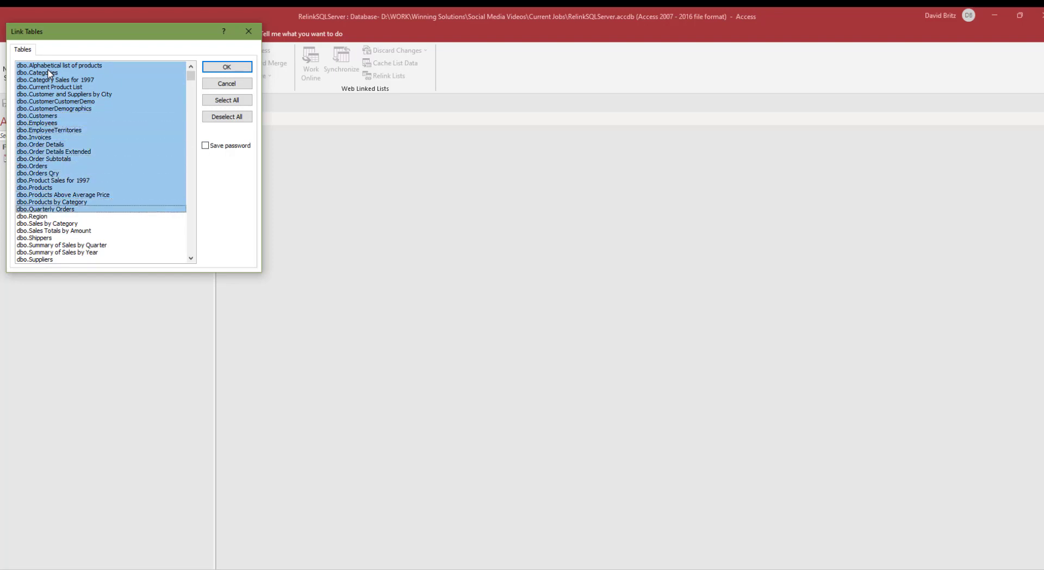
key("space")
key("Down")
key("space")
key("Down")
key("space")
key("Down")
key("Down")
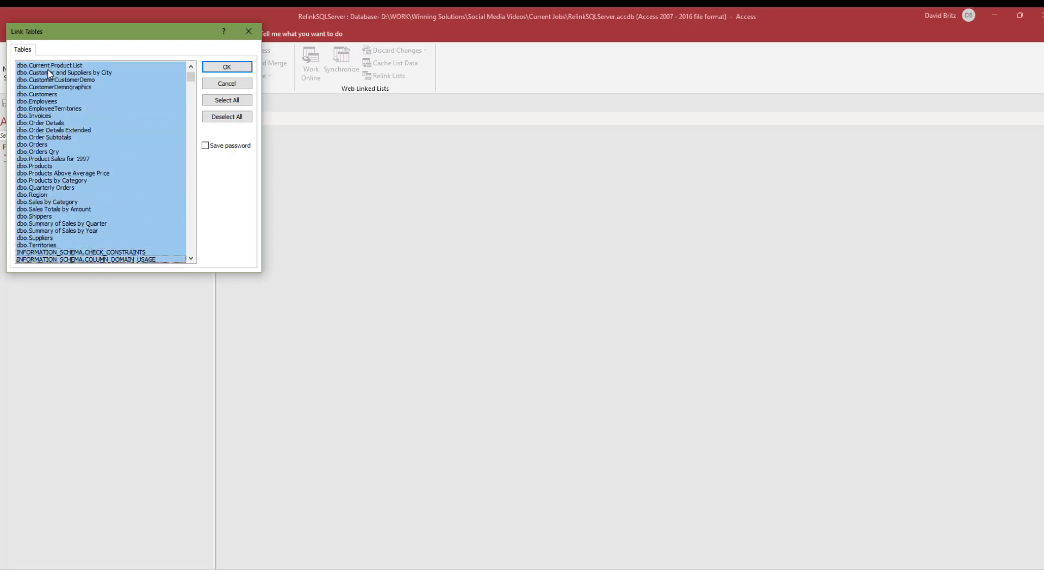
left_click(227, 67)
key("Return")
- Remove the TestDSN user data source from the ODBC Data Source Administrator
mouse_move(75, 213)
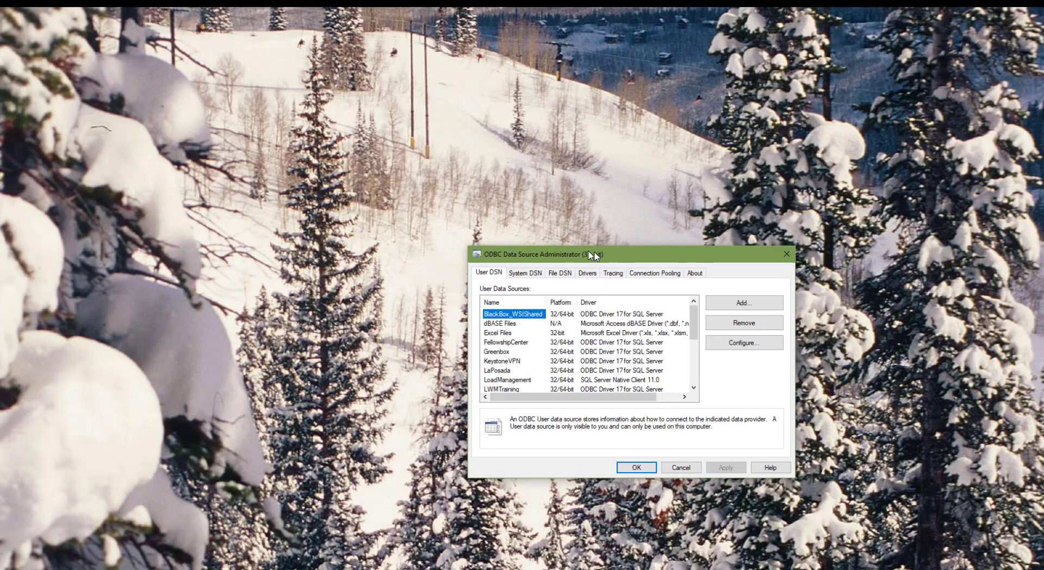
scroll(380, 295, "down", 4)
left_click(333, 290)
left_click(591, 276)
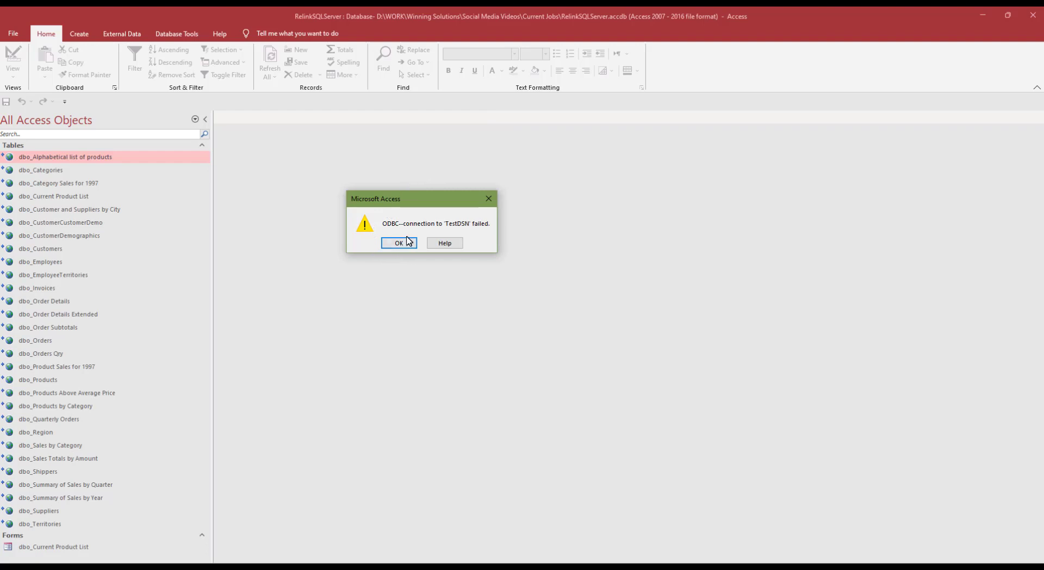
- Confirm CustomerCustomerDemo and Order Subtotals fail to open with 'ODBC--connection to TestDSN failed' errors
left_click(400, 243)
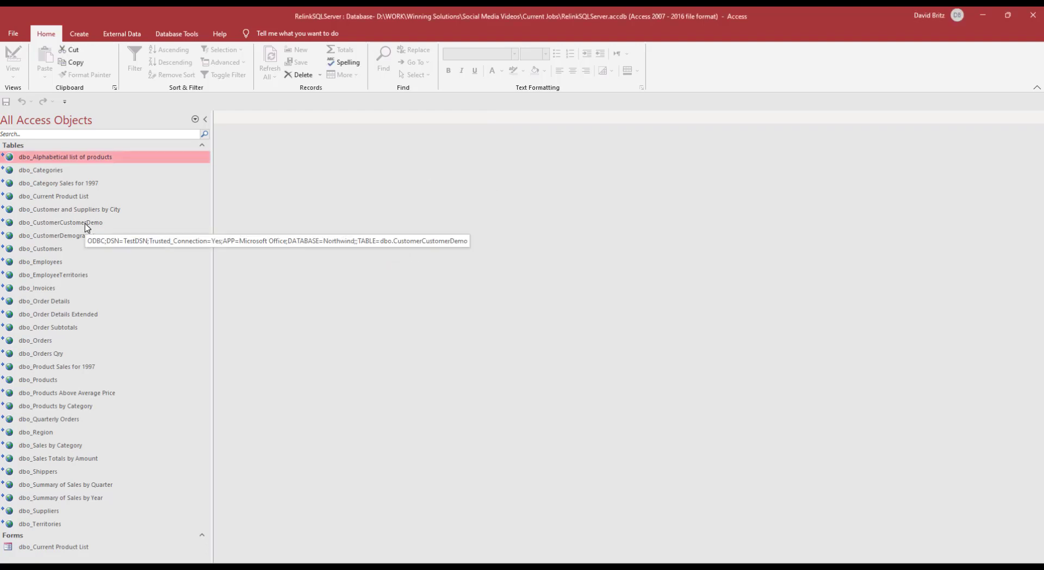
double_click(86, 224)
left_click(503, 326)
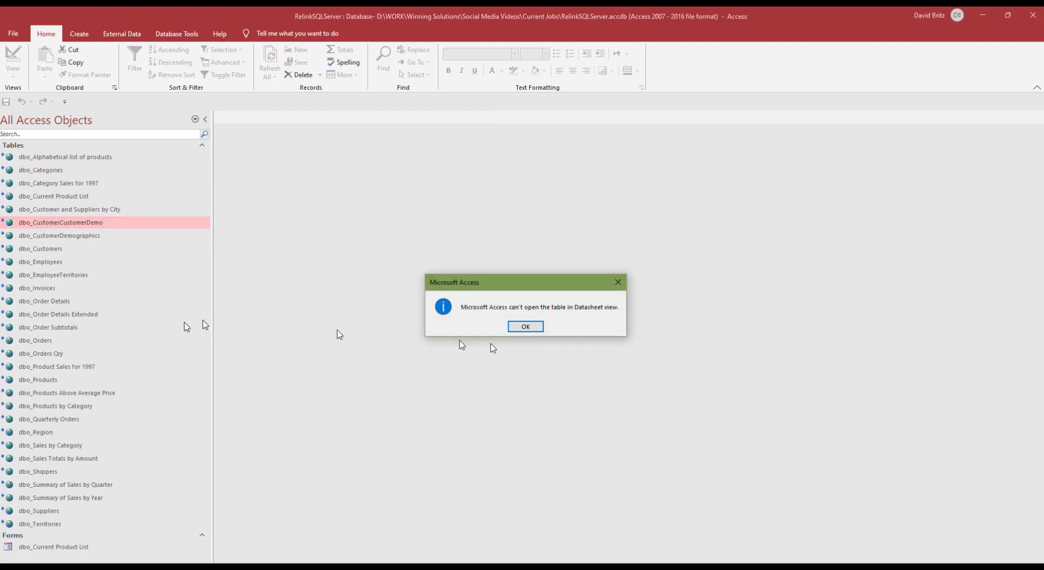
left_click(537, 328)
double_click(83, 328)
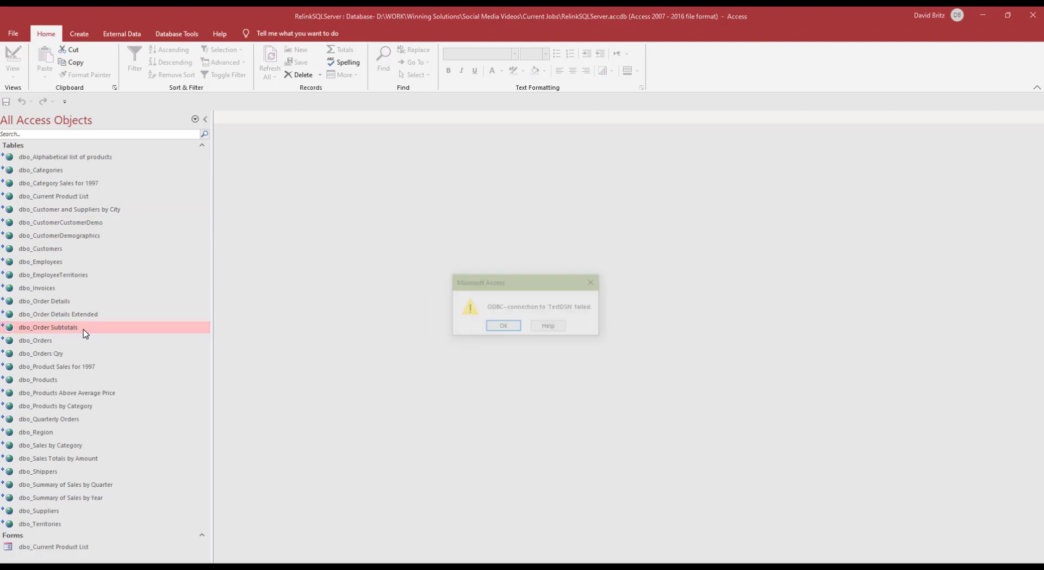
left_click(508, 328)
left_click(517, 329)
- Open the Current Product List form, step through relinking dbo_Categories, clear the breakpoint and finish
double_click(53, 546)
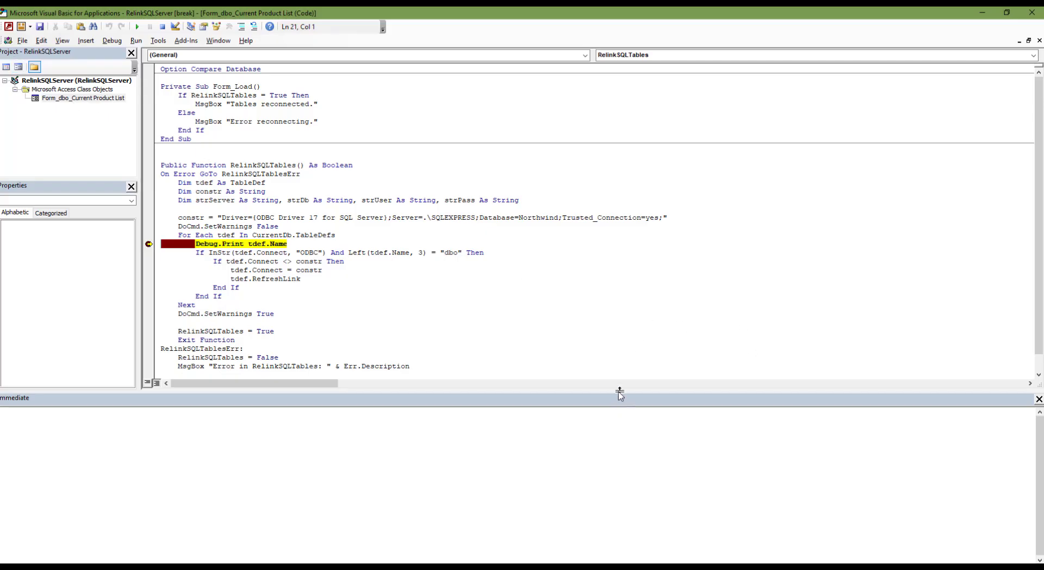
left_click_drag(620, 392, 619, 391)
key("F8")
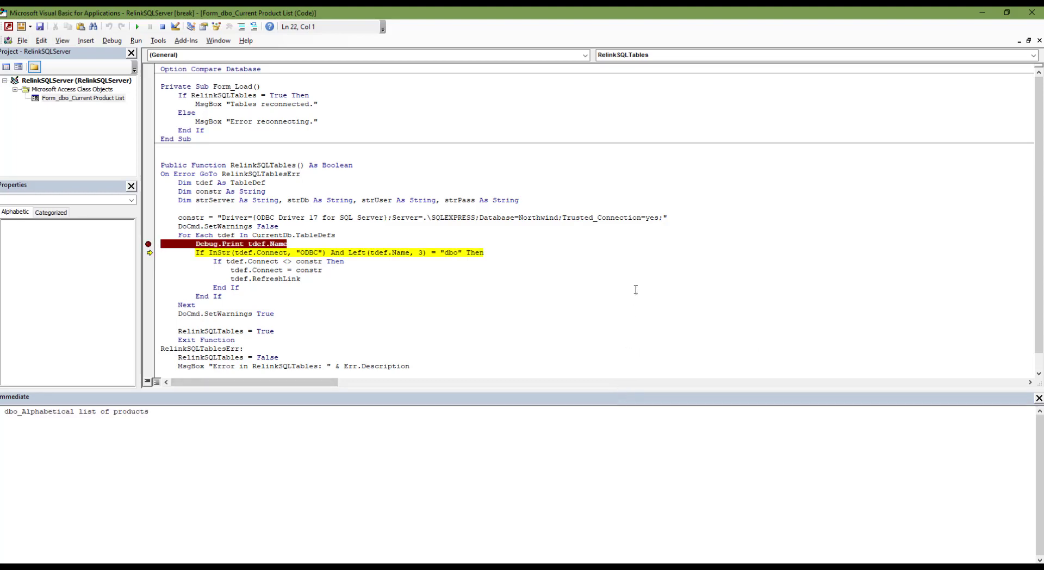
key("F8")
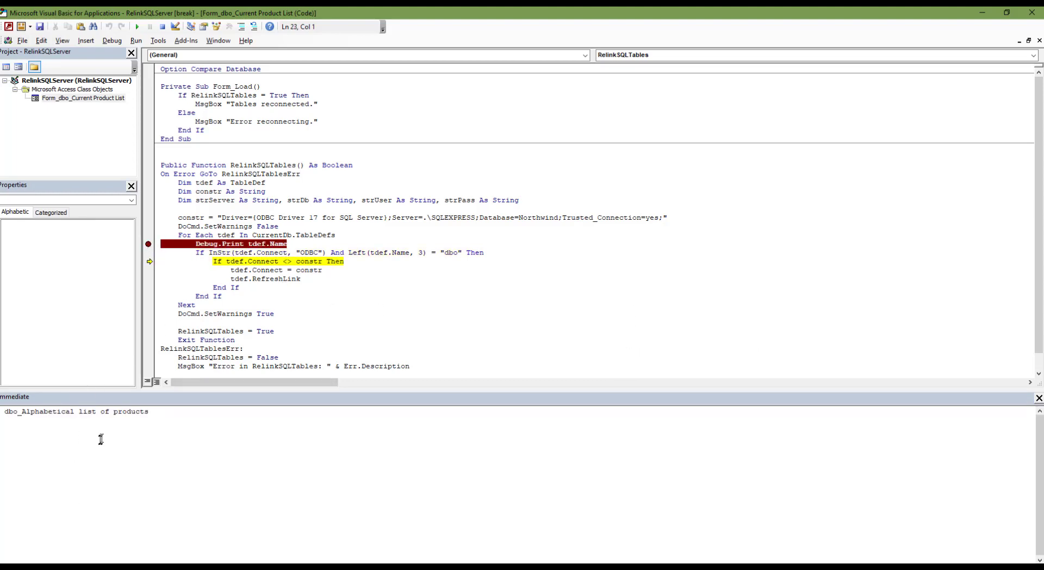
key("F8")
key("F8")
key("F8")
key("F8")
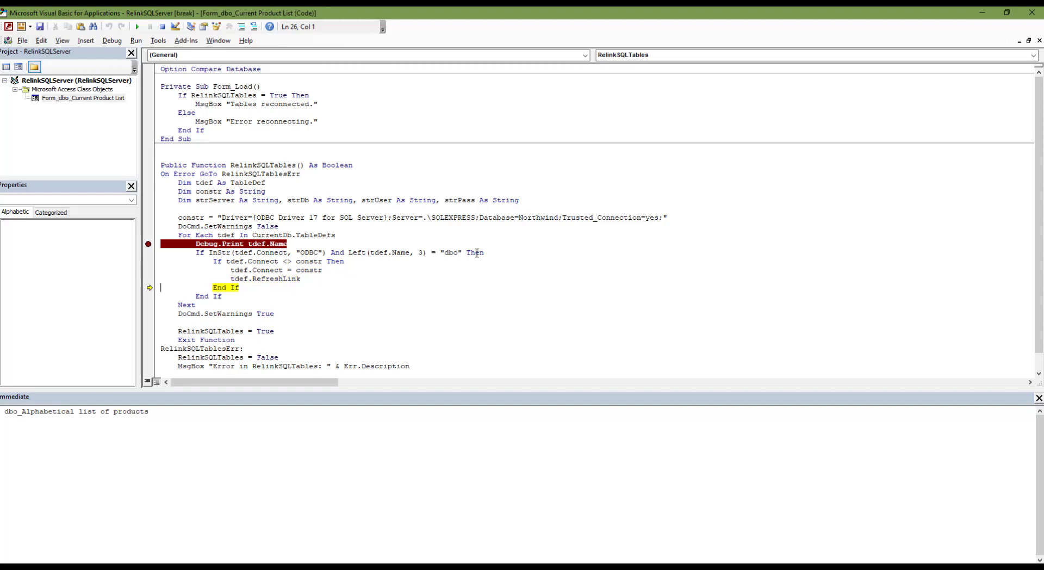
key("F8")
key("F8")
key("F8")
key("F8")
key("F8")
key("F8")
key("F8")
left_click(149, 245)
left_click(137, 26)
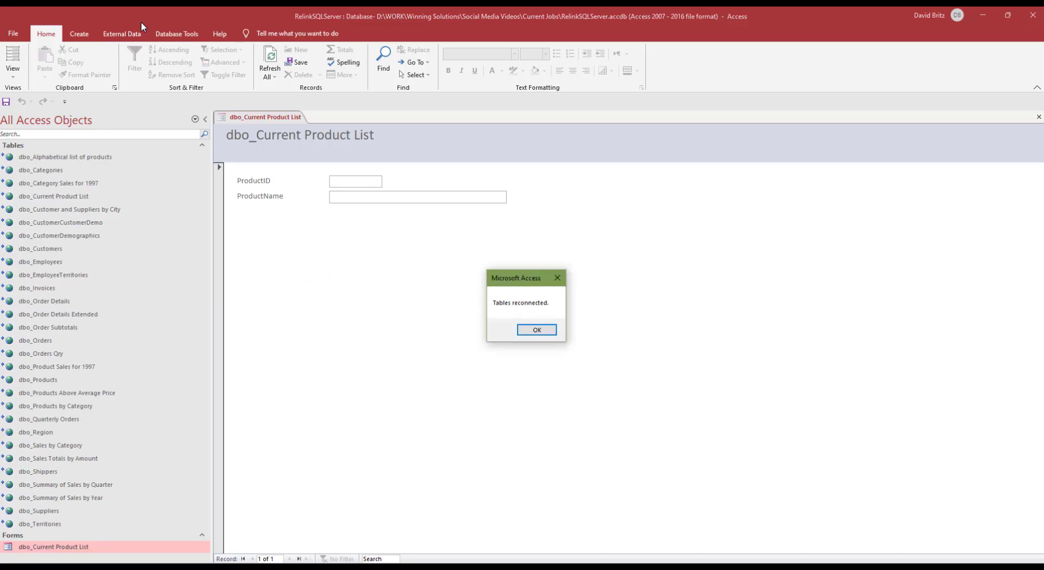
- Open the relinked Customer and Suppliers by City and Order Details Extended tables
left_click(535, 331)
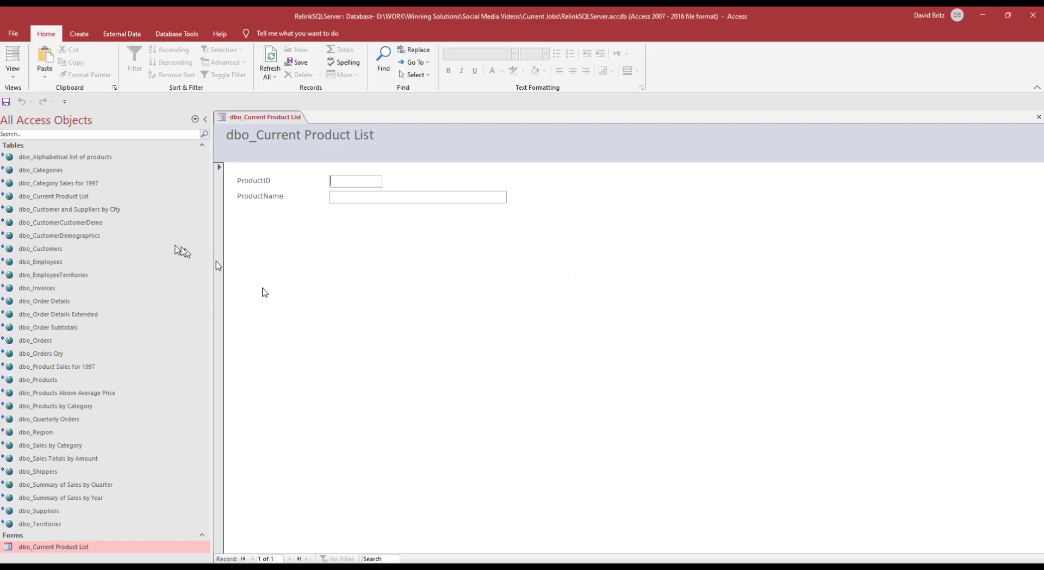
double_click(86, 209)
double_click(68, 314)
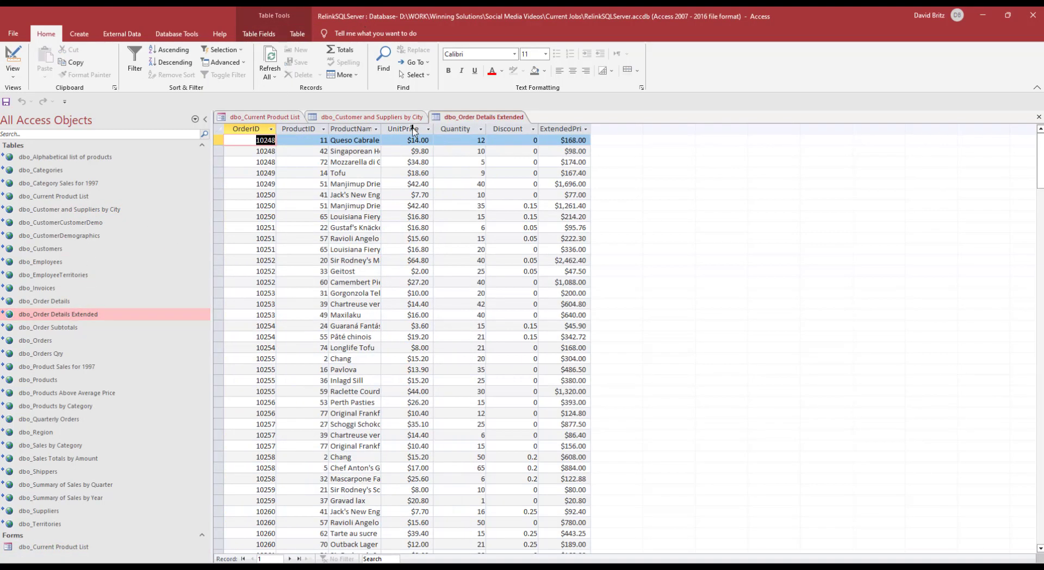
- Reload the Current Product List form through Design View and back to Form View
left_click(263, 116)
right_click(264, 115)
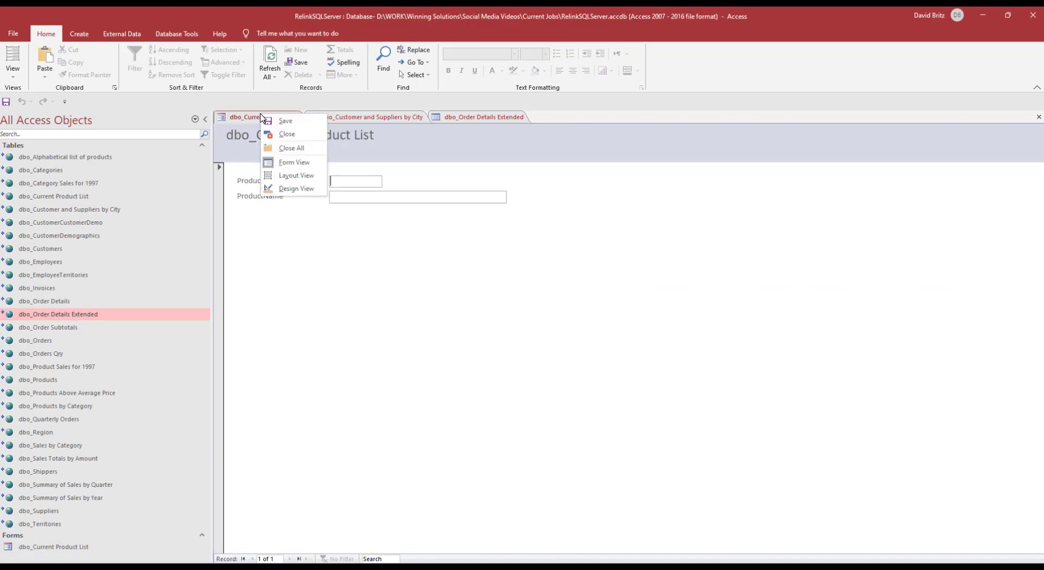
left_click(289, 191)
left_click(448, 212)
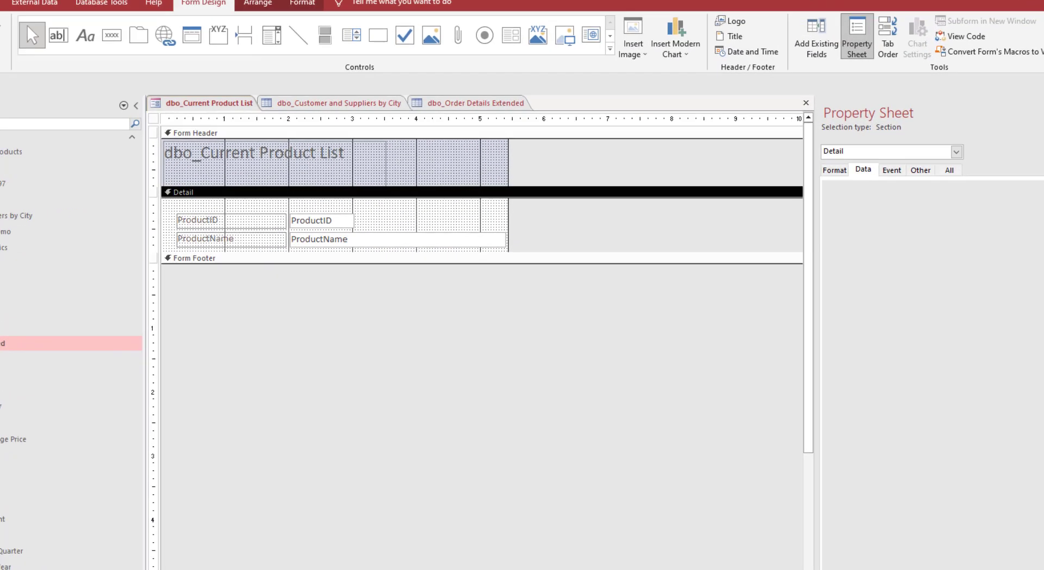
left_click(13, 57)
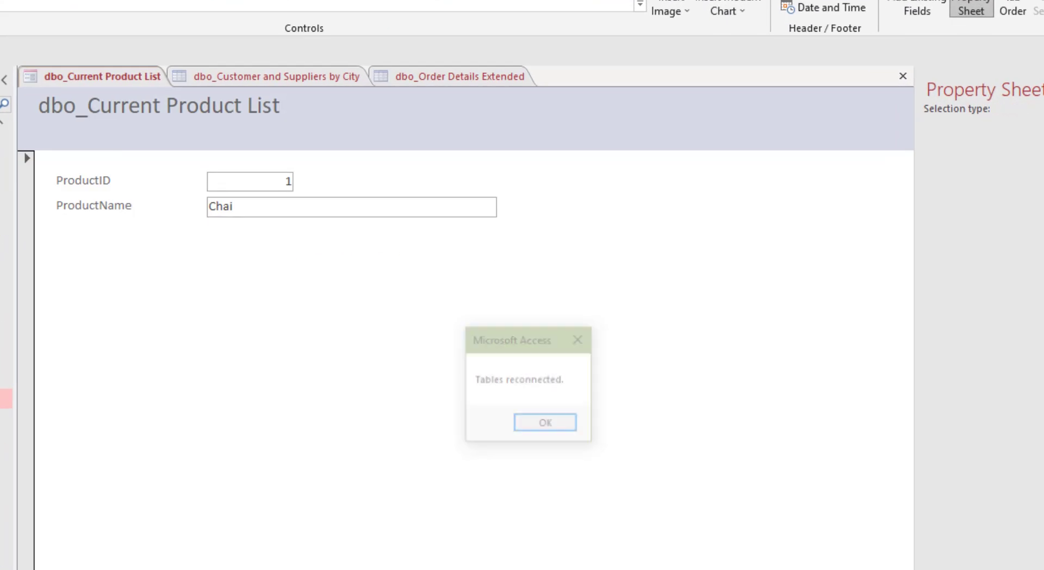
left_click(547, 425)
- Page through the products past Mascarpone Fabioli and Steeleye Stout to Nord-Ost Matjeshering
key("Page_Down")
key("Page_Down")
key("Page_Down")
key("Page_Down")
key("Page_Down")
key("Page_Down")
key("Page_Down")
key("Page_Down")
key("Page_Down")
key("Page_Down")
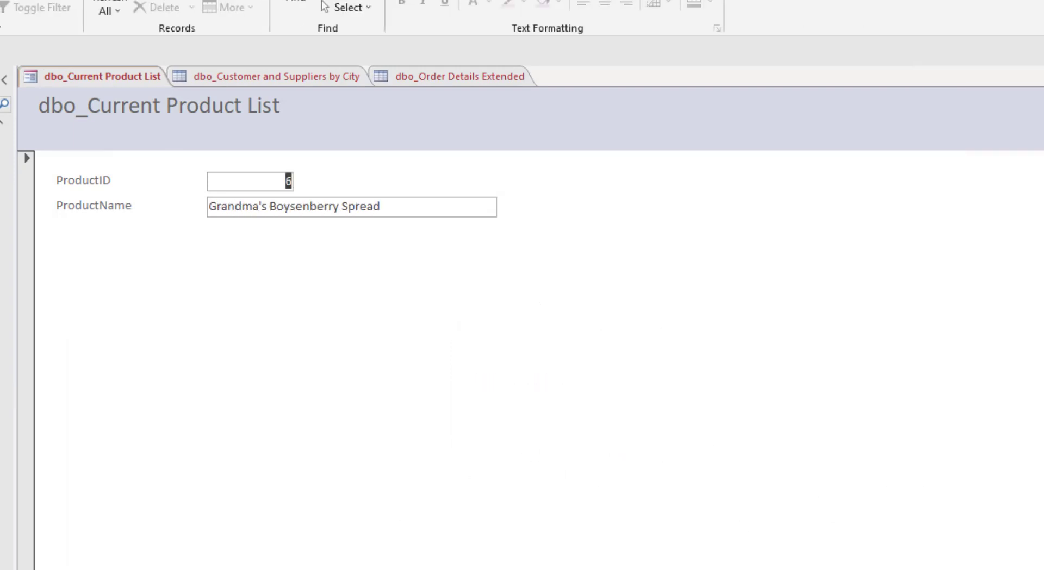
key("Page_Down")
key("Page_Down")
key("Page_Down")
key("Page_Down")
key("Page_Down")
key("Page_Down")
key("Page_Down")
key("Page_Down")
key("Page_Down")
key("Page_Down")
key("Page_Down")
key("Page_Down")
key("Page_Down")
key("Page_Down")
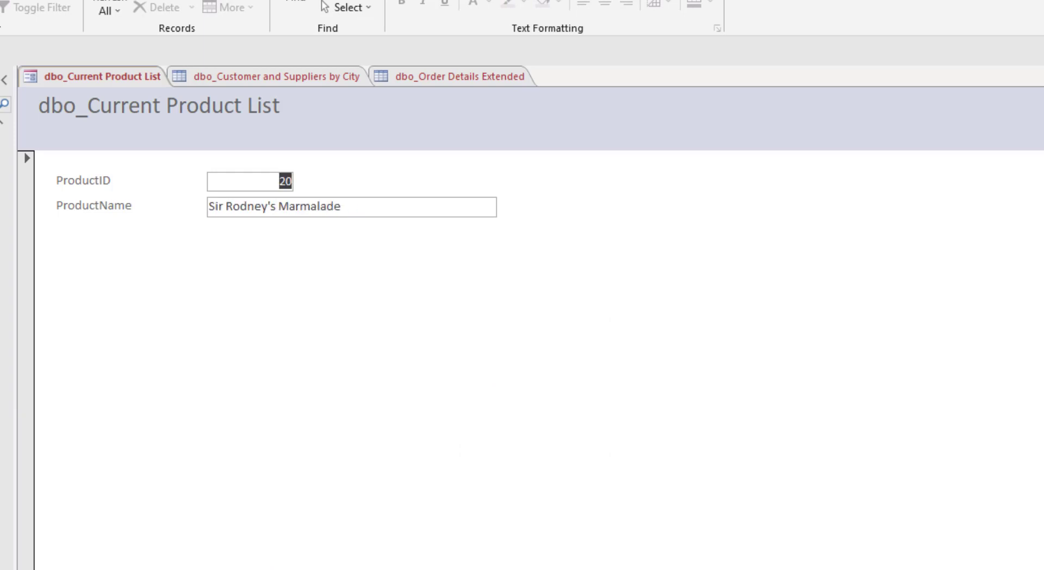
key("Page_Down")
key("Page_Down")
key("Page_Down")
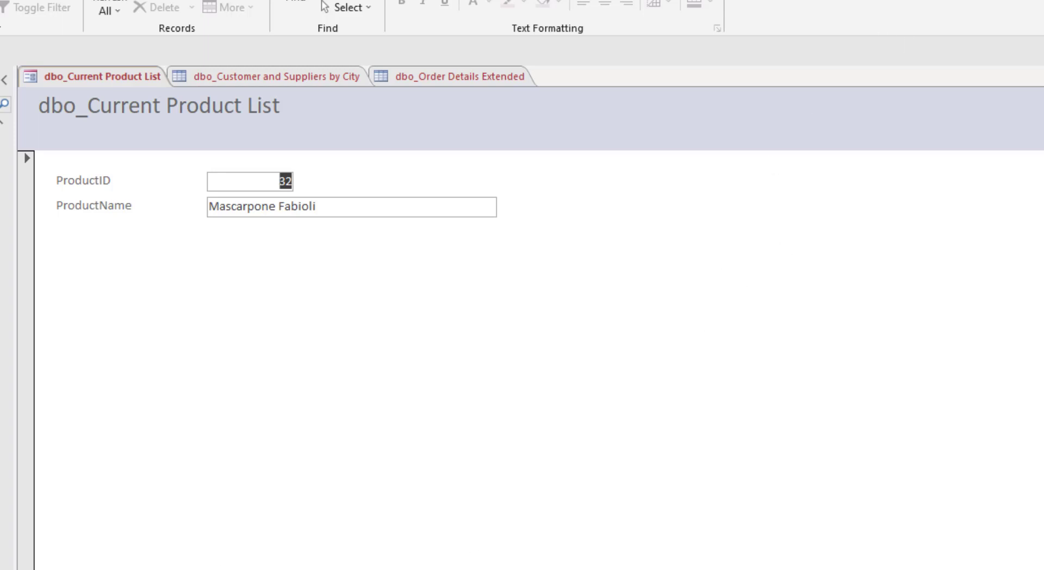
key("Page_Down")
key("Page_Down")
key("Page_Down")
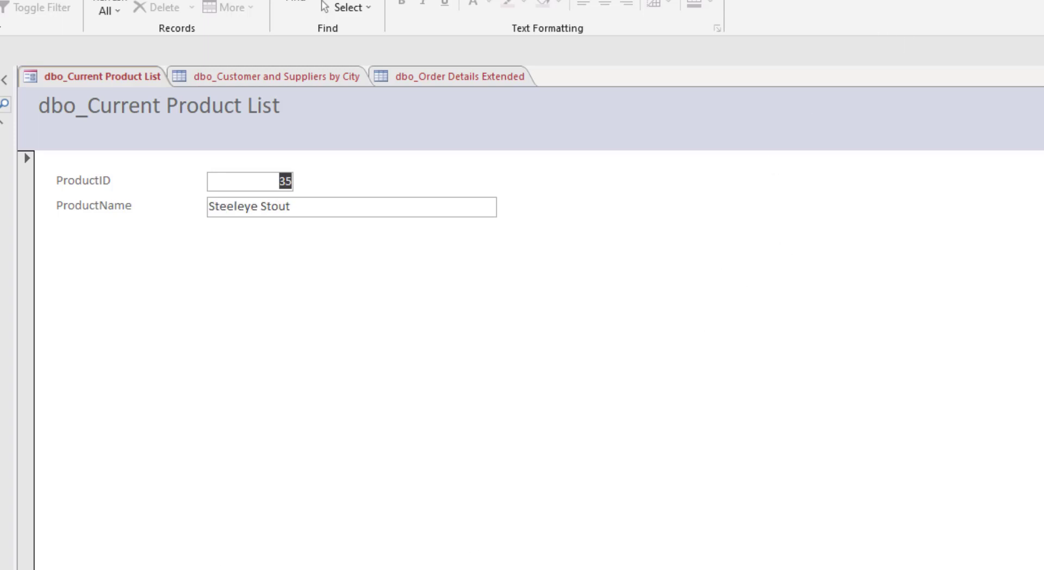
key("Page_Up")
key("Page_Up")
key("Page_Up")
key("Page_Up")
key("Page_Up")
key("Page_Up")
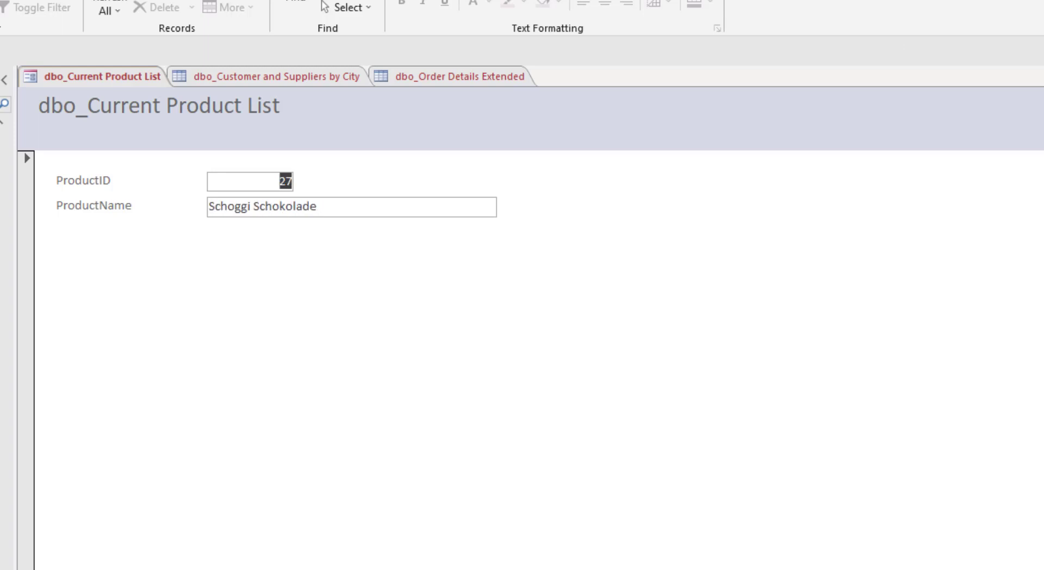
key("Page_Down")
key("Page_Down")
key("Page_Down")
key("Page_Down")
key("Page_Down")
key("Page_Down")
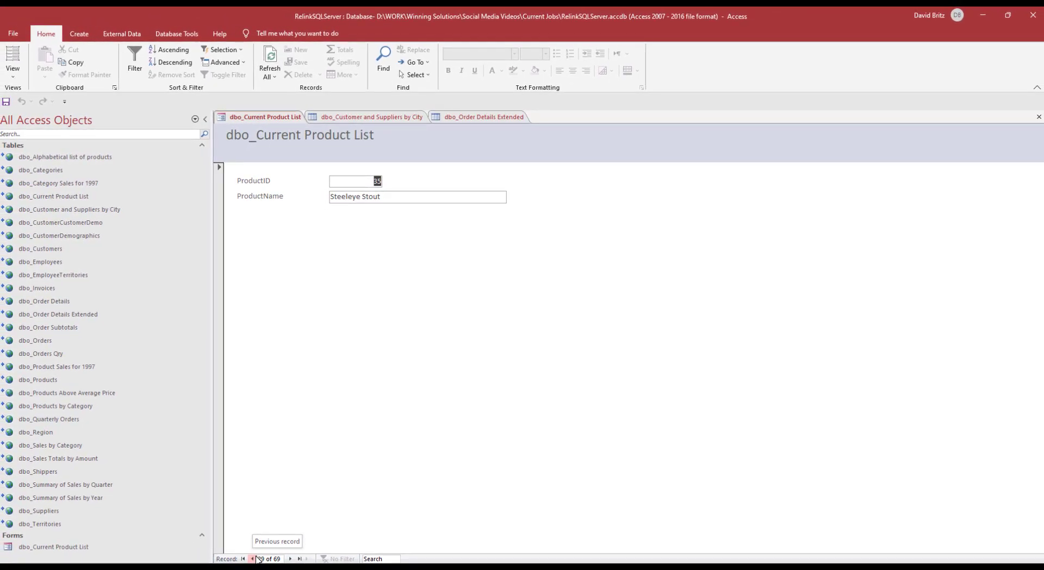
- Open dbo_Invoices, dbo_Products Above Average Price, dbo_EmployeeTerritories and dbo_Current Product List tables
double_click(44, 287)
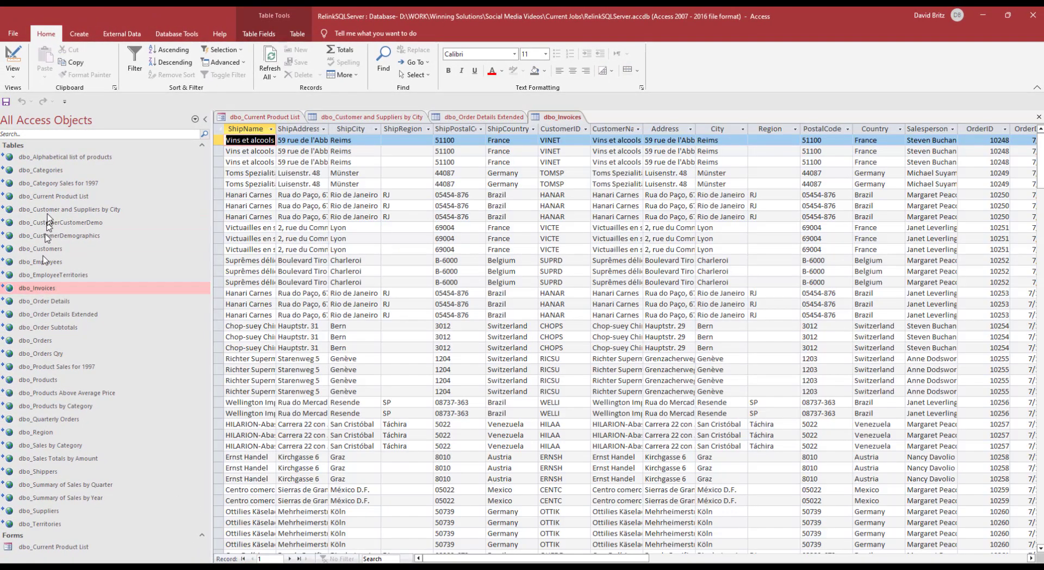
double_click(49, 208)
double_click(46, 392)
double_click(52, 275)
double_click(75, 196)
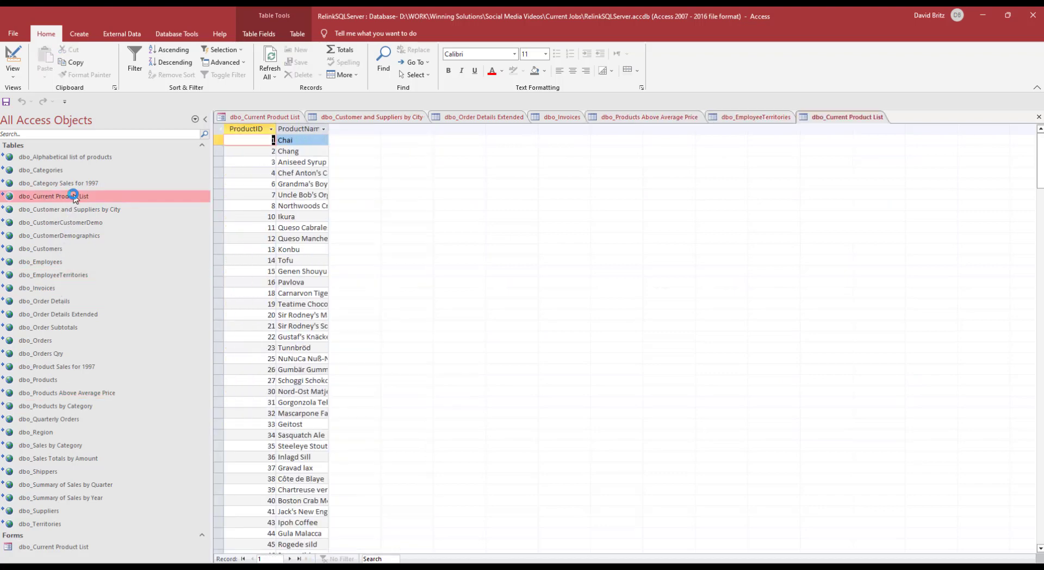